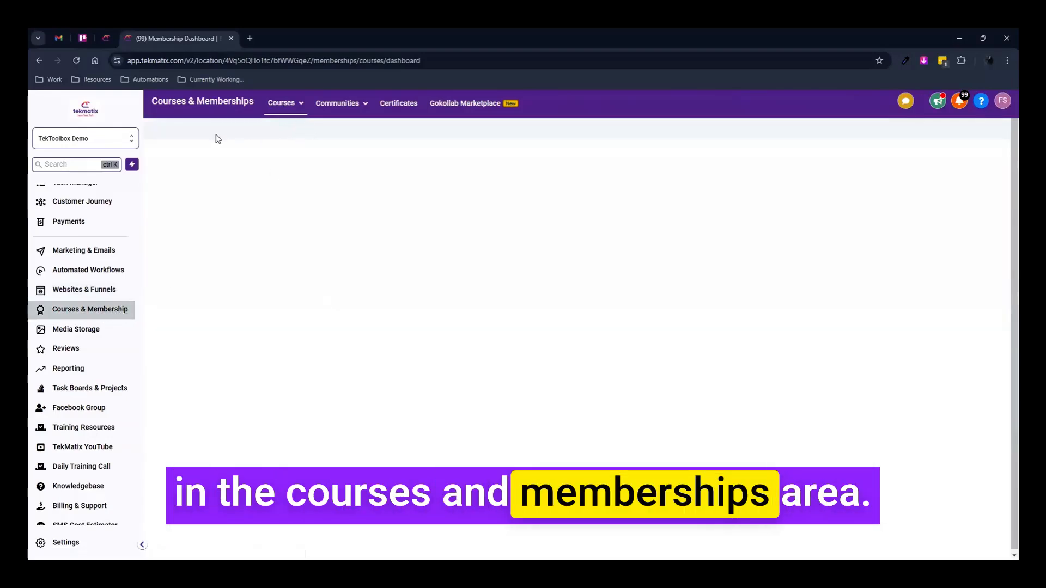
- Open the Networking Success Course from the course products and its "Dates and Times of Live Calls" lesson
{"action": "right_click", "coordinate": [215, 135]}
{"action": "left_click", "coordinate": [406, 131]}
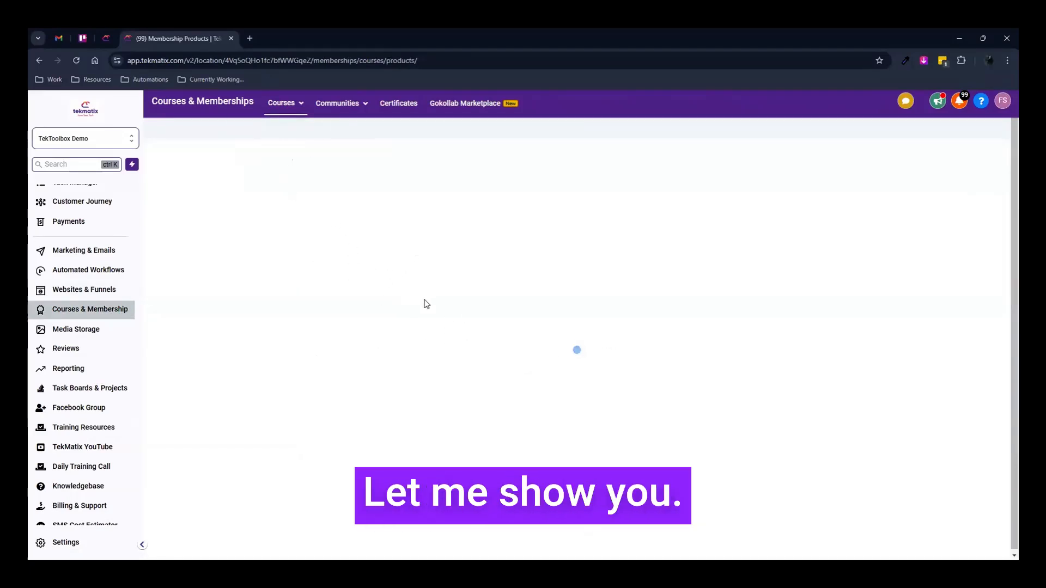
{"action": "left_click", "coordinate": [539, 321]}
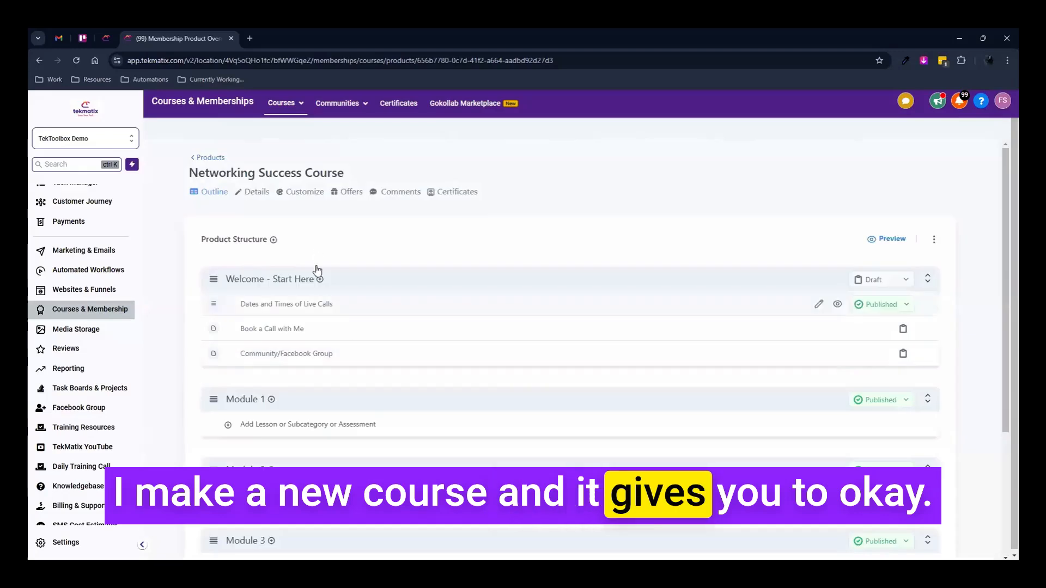
{"action": "scroll", "coordinate": [266, 205], "scroll_direction": "down", "scroll_amount": 1}
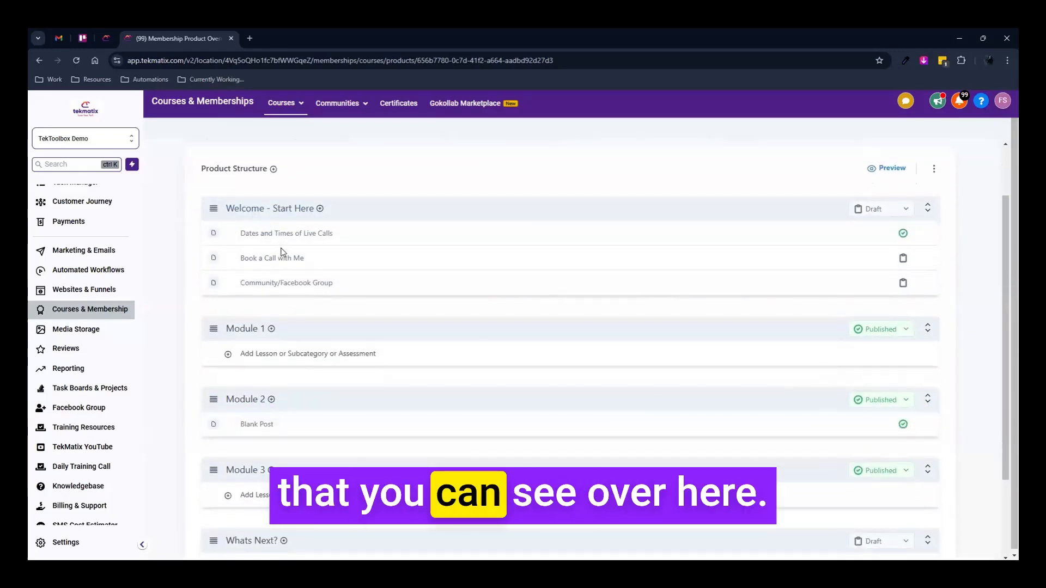
{"action": "left_click", "coordinate": [279, 238]}
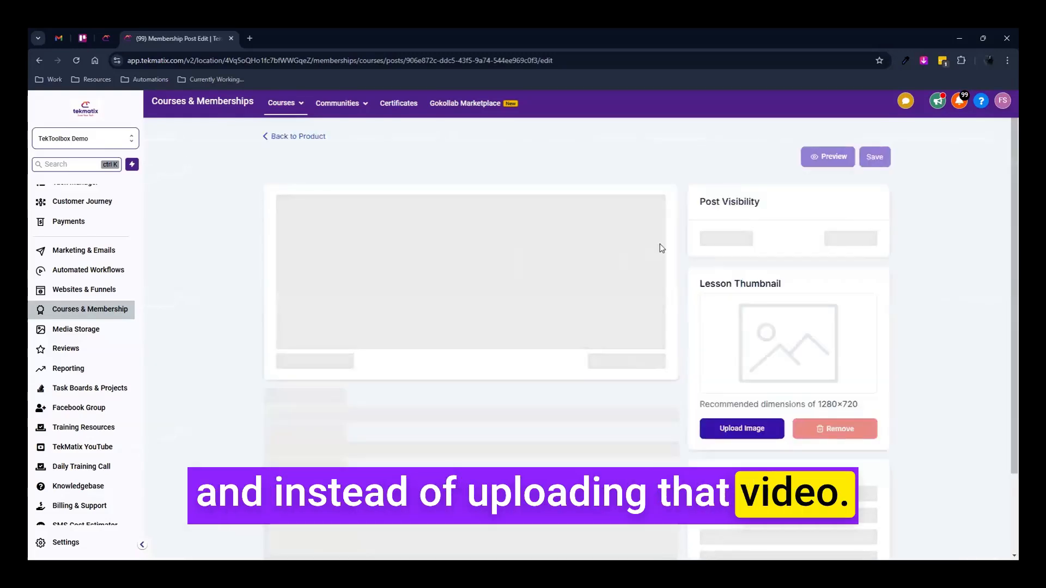
- Examine the lesson's video and audio upload options, description and attached files, and return to the course outline
{"action": "left_click", "coordinate": [423, 214]}
{"action": "scroll", "coordinate": [420, 183], "scroll_direction": "down", "scroll_amount": 1}
{"action": "scroll", "coordinate": [436, 183], "scroll_direction": "down", "scroll_amount": 1}
{"action": "left_click", "coordinate": [506, 185]}
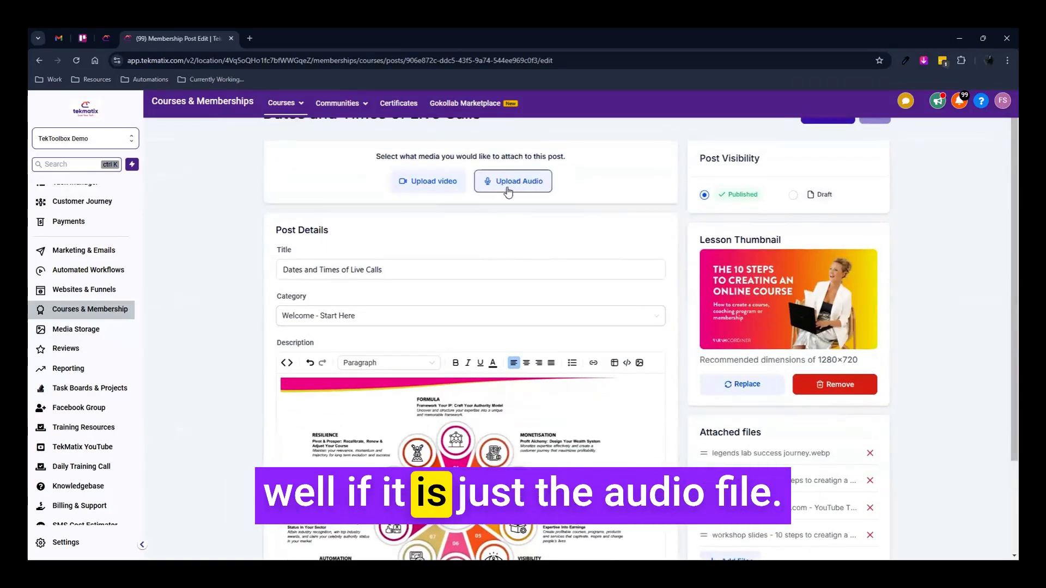
{"action": "scroll", "coordinate": [482, 316], "scroll_direction": "down", "scroll_amount": 3}
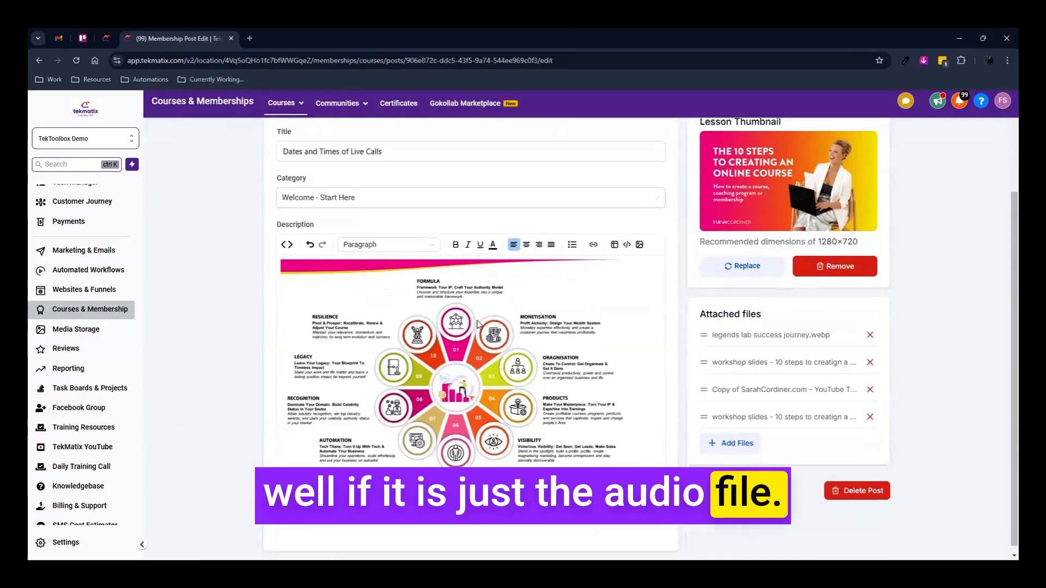
{"action": "scroll", "coordinate": [468, 276], "scroll_direction": "up", "scroll_amount": 3}
{"action": "key", "text": "alt+Left"}
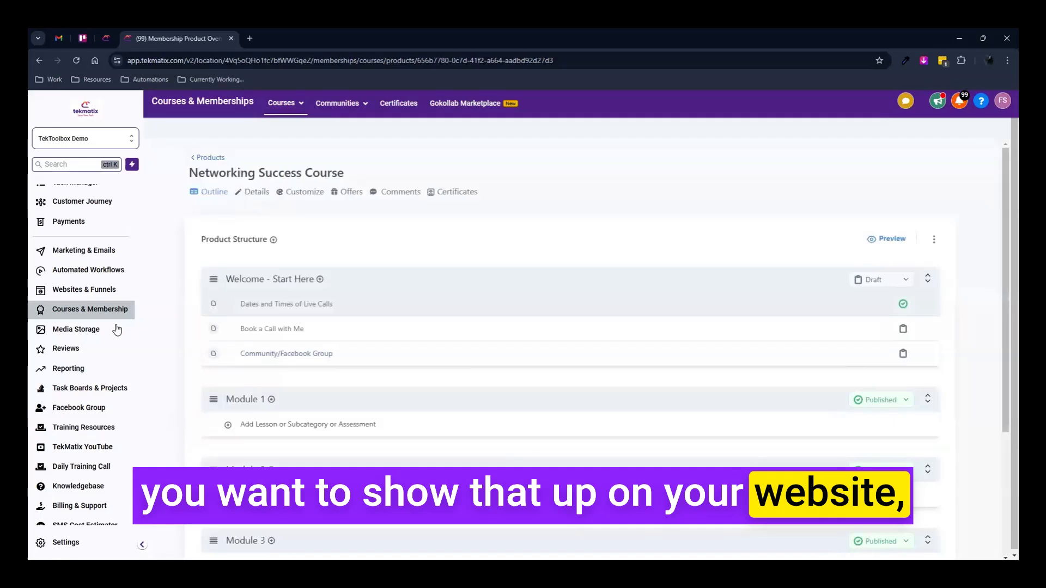
- Look through the funnel folders, including * SC Funnels, for a website to edit and return to the folder list
{"action": "left_click", "coordinate": [125, 289]}
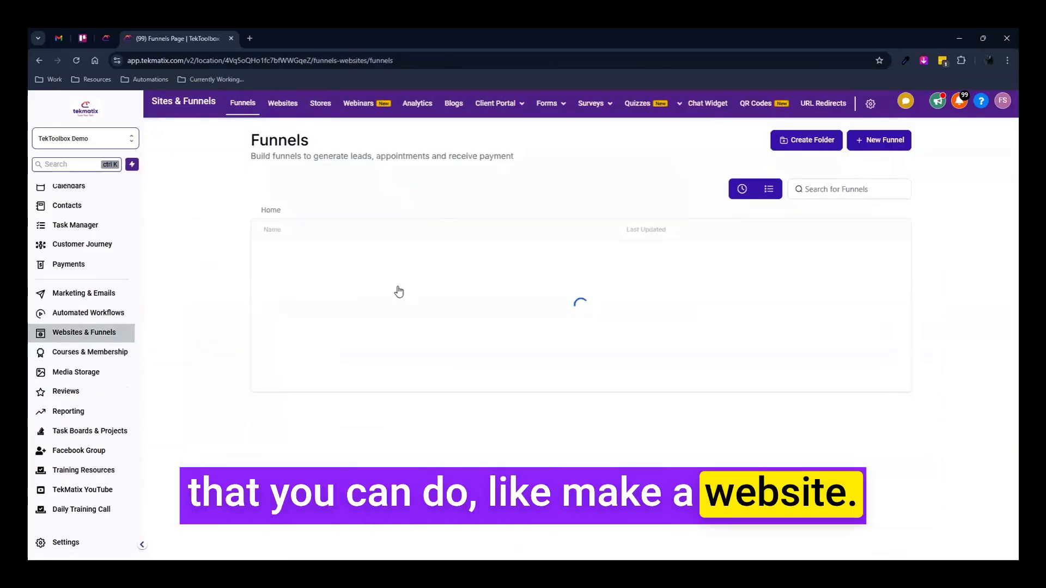
{"action": "scroll", "coordinate": [427, 420], "scroll_direction": "down", "scroll_amount": 1}
{"action": "scroll", "coordinate": [381, 419], "scroll_direction": "up", "scroll_amount": 1}
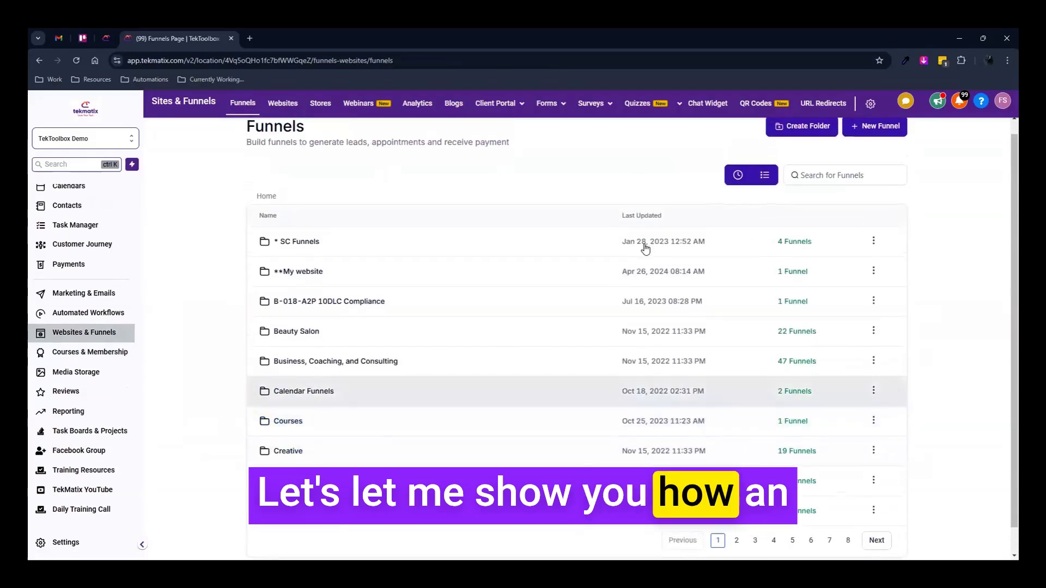
{"action": "left_click", "coordinate": [300, 241]}
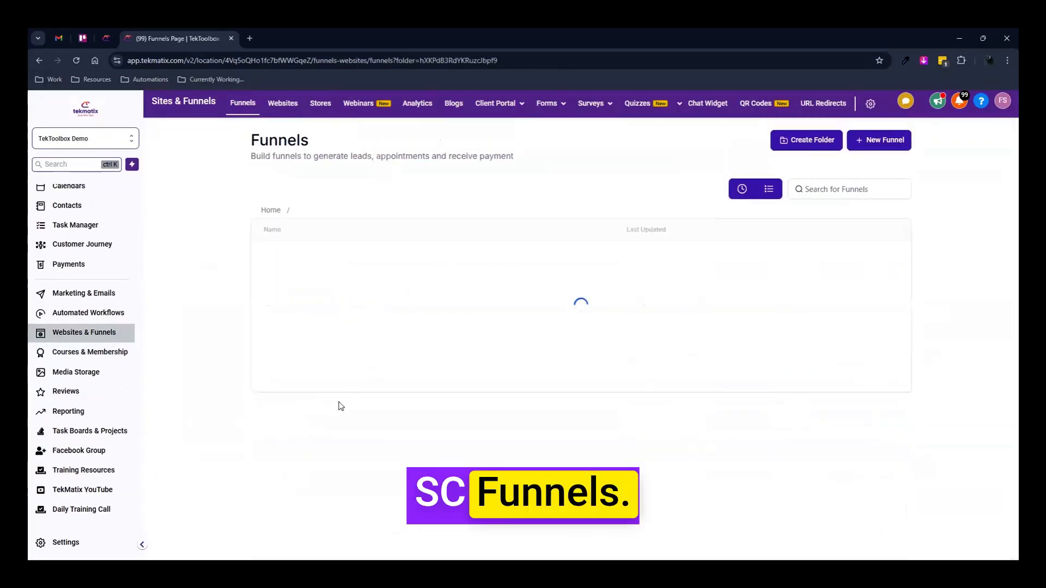
{"action": "left_click", "coordinate": [271, 210]}
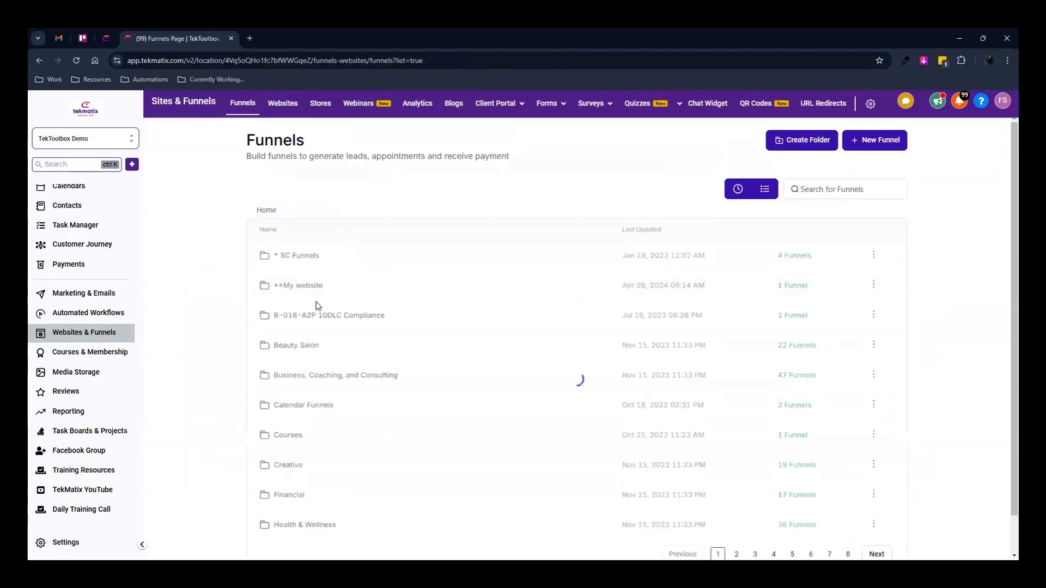
{"action": "scroll", "coordinate": [297, 289], "scroll_direction": "down", "scroll_amount": 1}
{"action": "scroll", "coordinate": [284, 324], "scroll_direction": "down", "scroll_amount": 2}
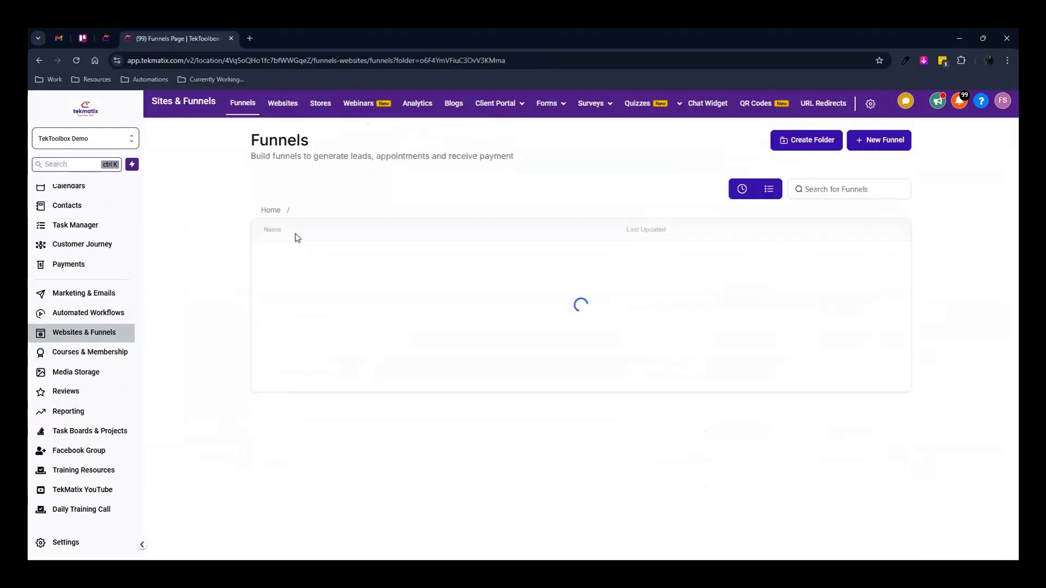
{"action": "left_click", "coordinate": [276, 212]}
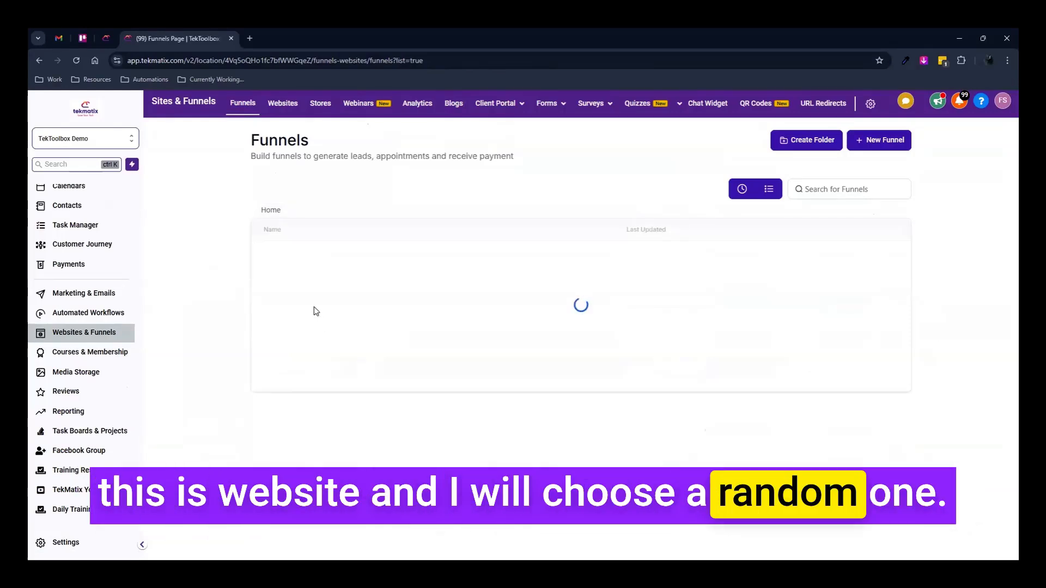
- Open Course Website 1 from the **My website folder and edit its Home page in a separate tab
{"action": "left_click", "coordinate": [299, 286]}
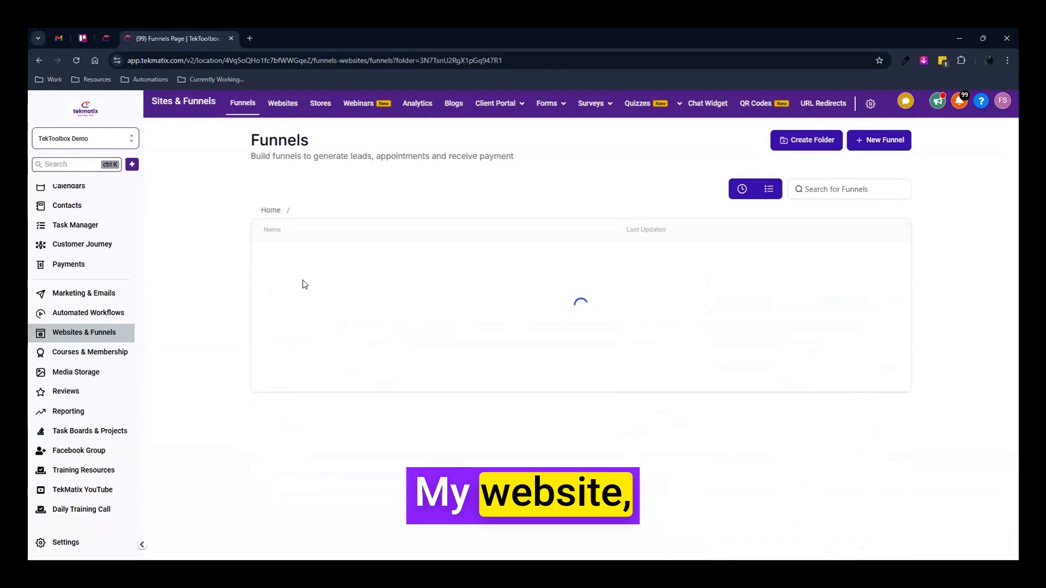
{"action": "left_click", "coordinate": [301, 258]}
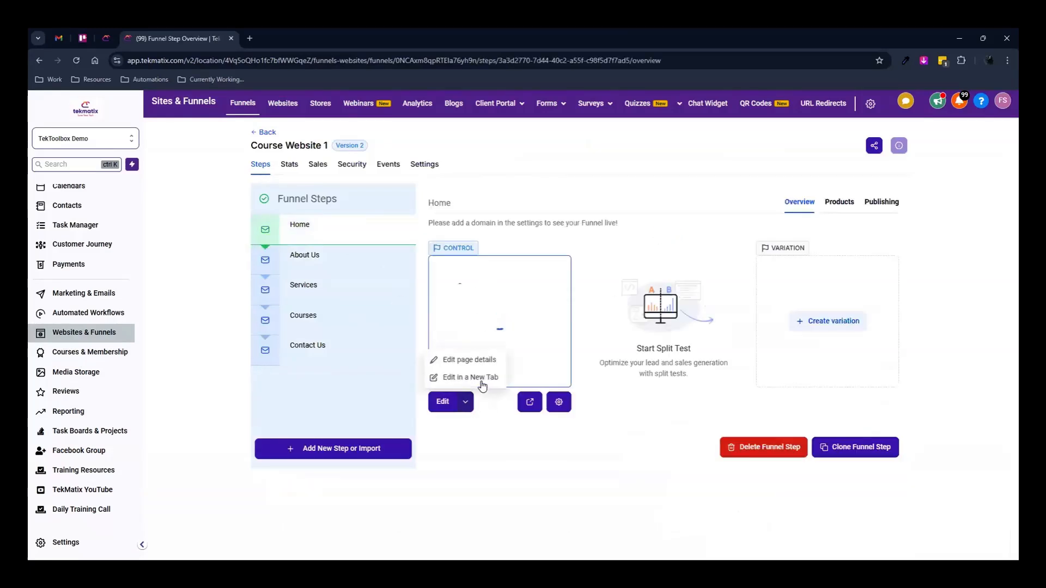
{"action": "left_click", "coordinate": [482, 381]}
{"action": "right_click", "coordinate": [276, 78]}
{"action": "left_click", "coordinate": [344, 254]}
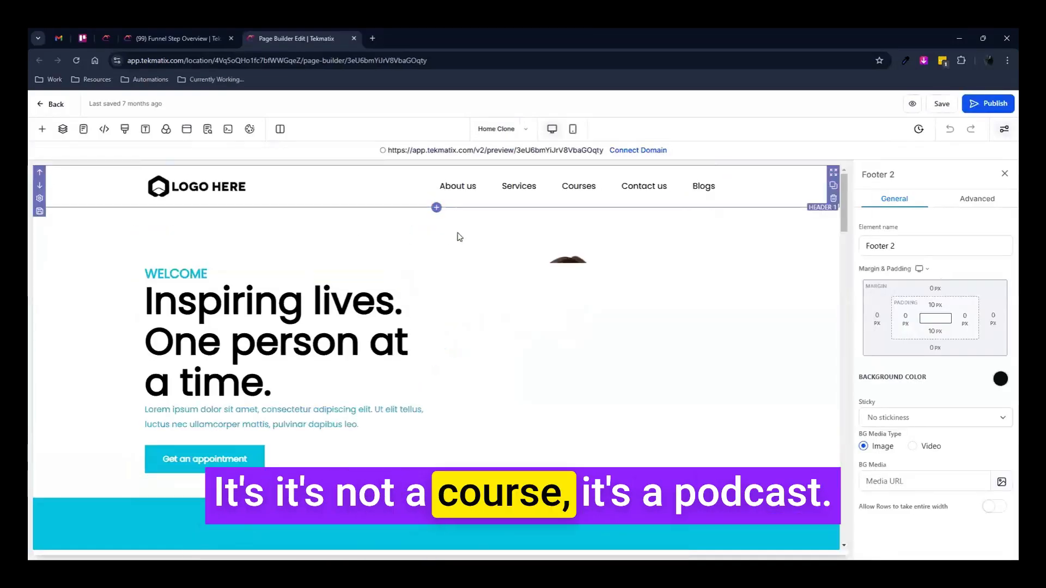
- Delete the "Inspiring lives. One person at a time." welcome section beneath the page header
{"action": "scroll", "coordinate": [457, 236], "scroll_direction": "down", "scroll_amount": 4}
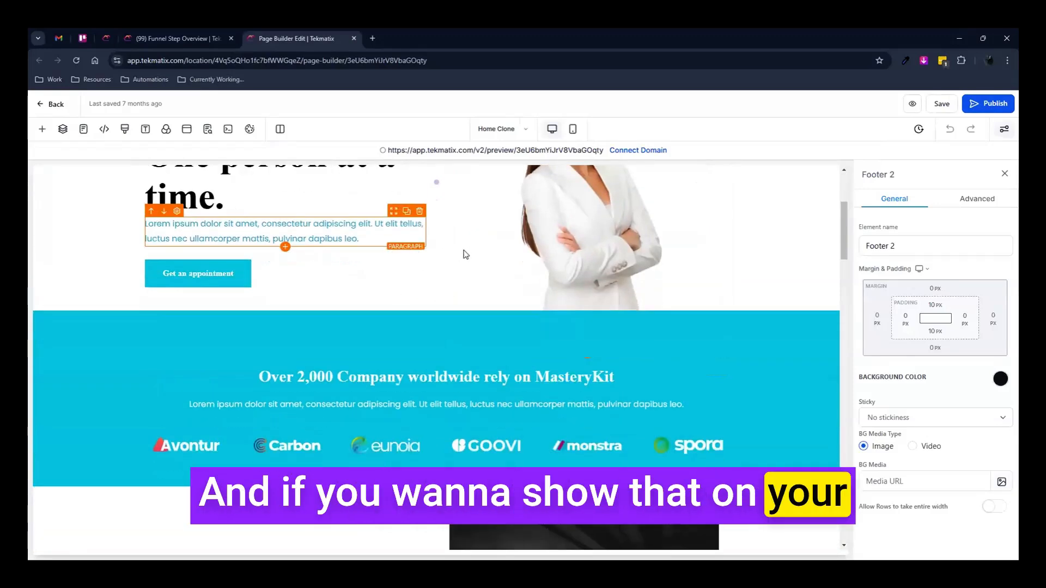
{"action": "scroll", "coordinate": [474, 240], "scroll_direction": "up", "scroll_amount": 1}
{"action": "scroll", "coordinate": [507, 263], "scroll_direction": "up", "scroll_amount": 3}
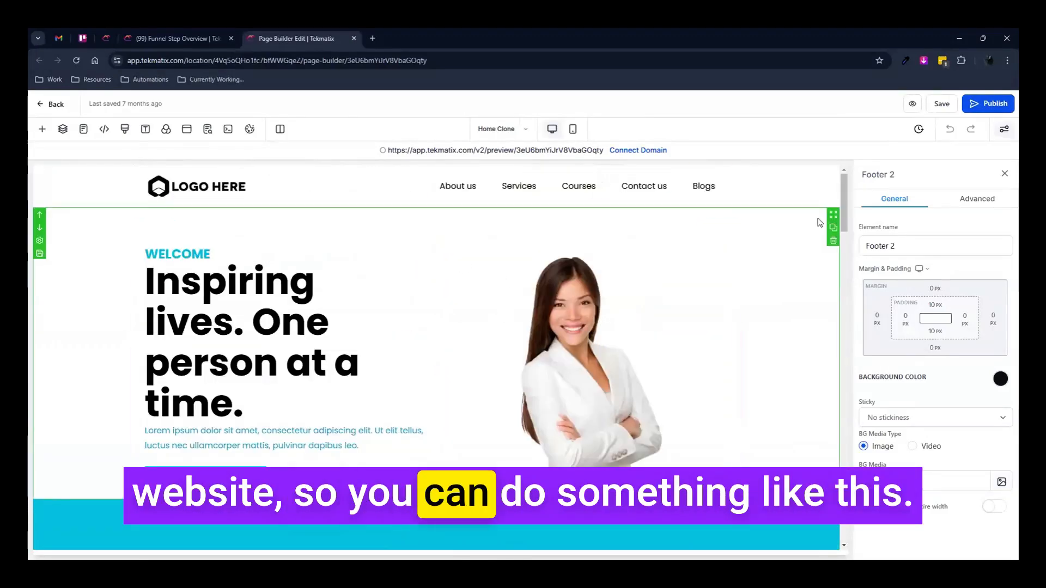
{"action": "left_click", "coordinate": [833, 240]}
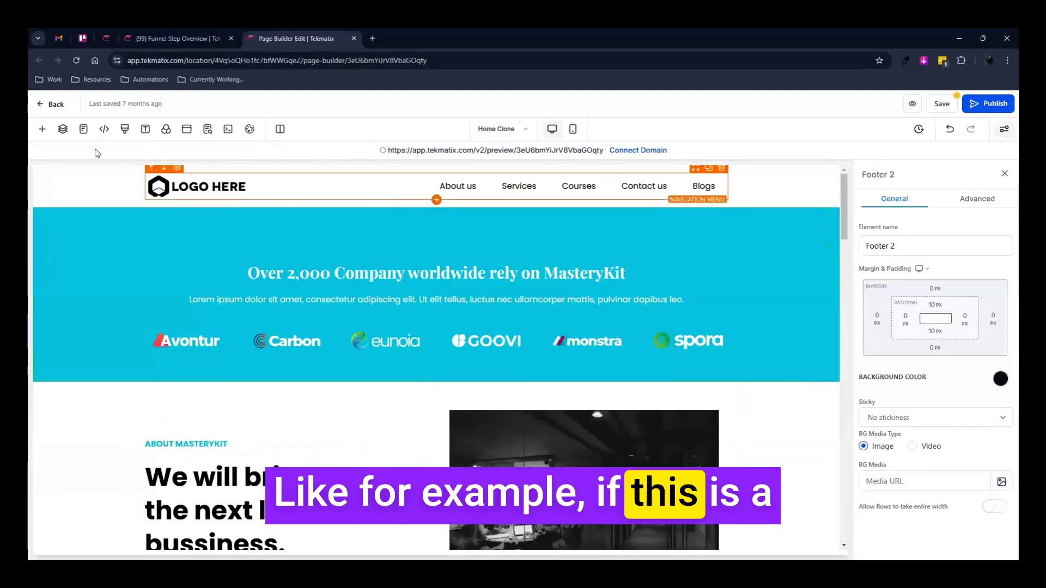
- Add a full-width section directly below the header and place a one-column row in it
{"action": "left_click", "coordinate": [42, 129]}
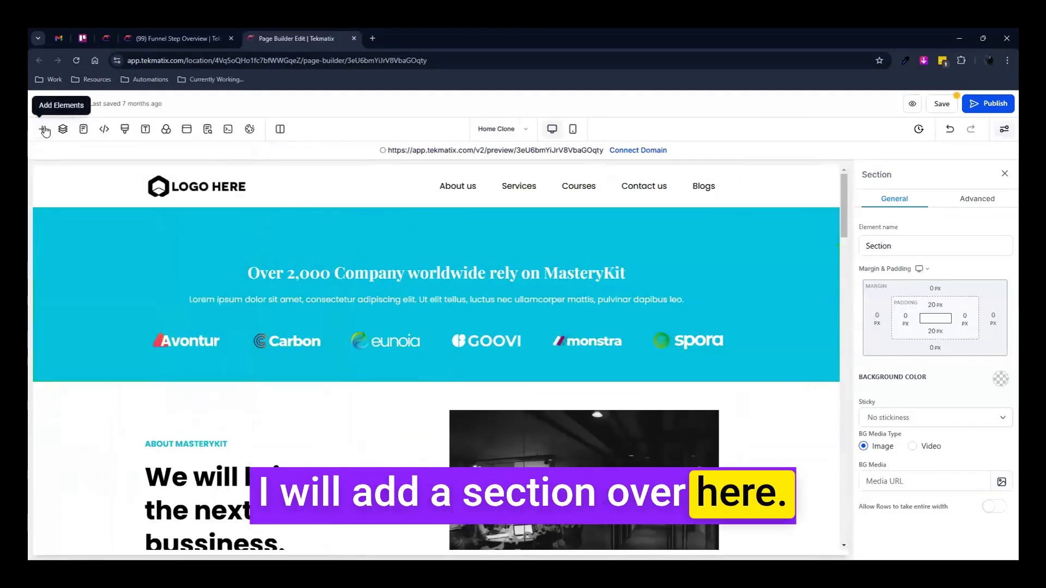
{"action": "left_click", "coordinate": [42, 129]}
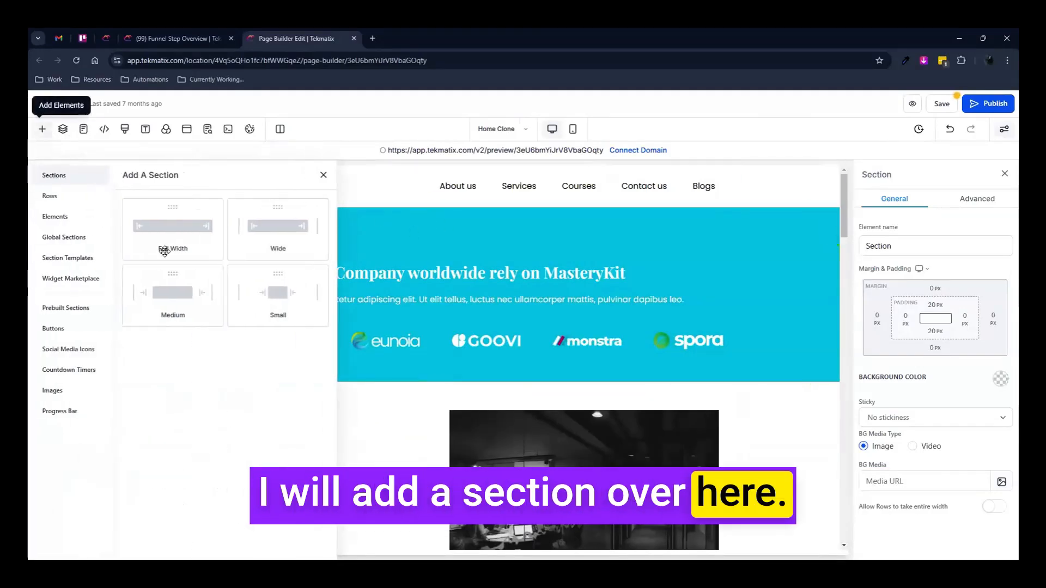
{"action": "left_click_drag", "start_coordinate": [164, 250], "coordinate": [342, 193]}
{"action": "left_click_drag", "start_coordinate": [536, 244], "coordinate": [536, 244]}
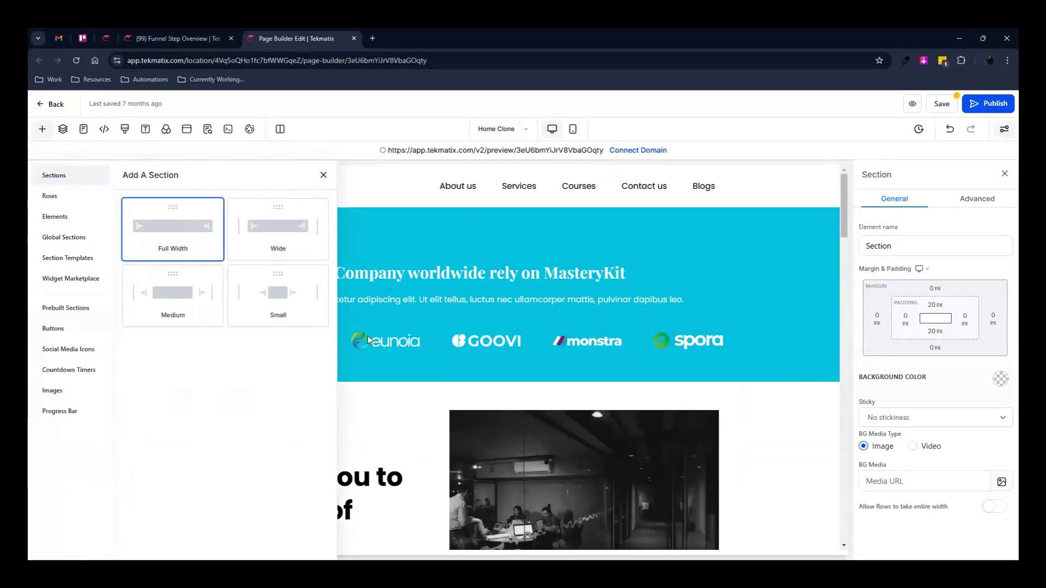
{"action": "left_click", "coordinate": [437, 234]}
{"action": "left_click_drag", "start_coordinate": [182, 228], "coordinate": [453, 247]}
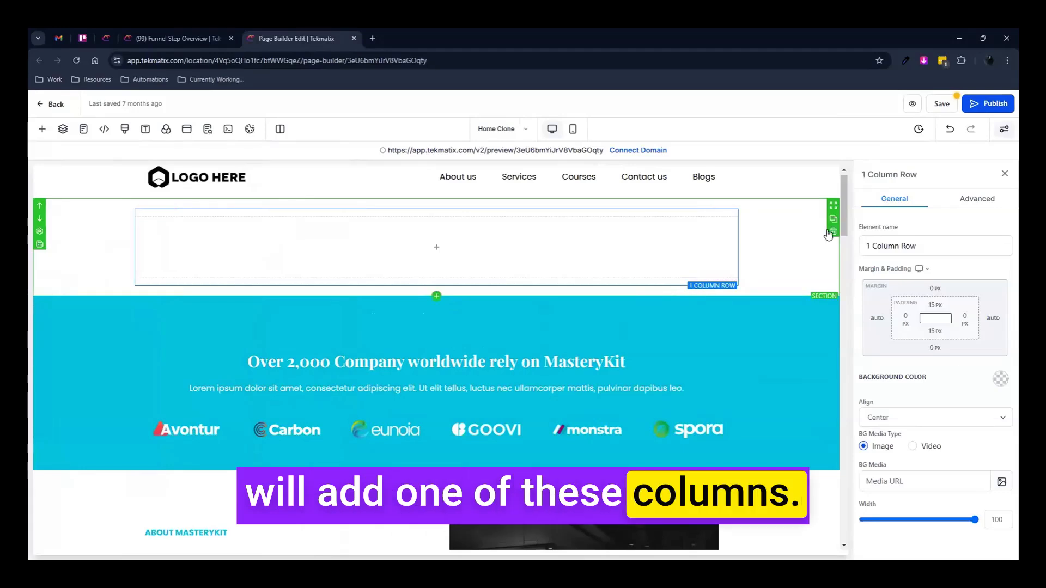
- Duplicate the new one-column section and duplicate the column in the lower copy to make three columns
{"action": "left_click", "coordinate": [833, 217]}
{"action": "scroll", "coordinate": [770, 341], "scroll_direction": "down", "scroll_amount": 1}
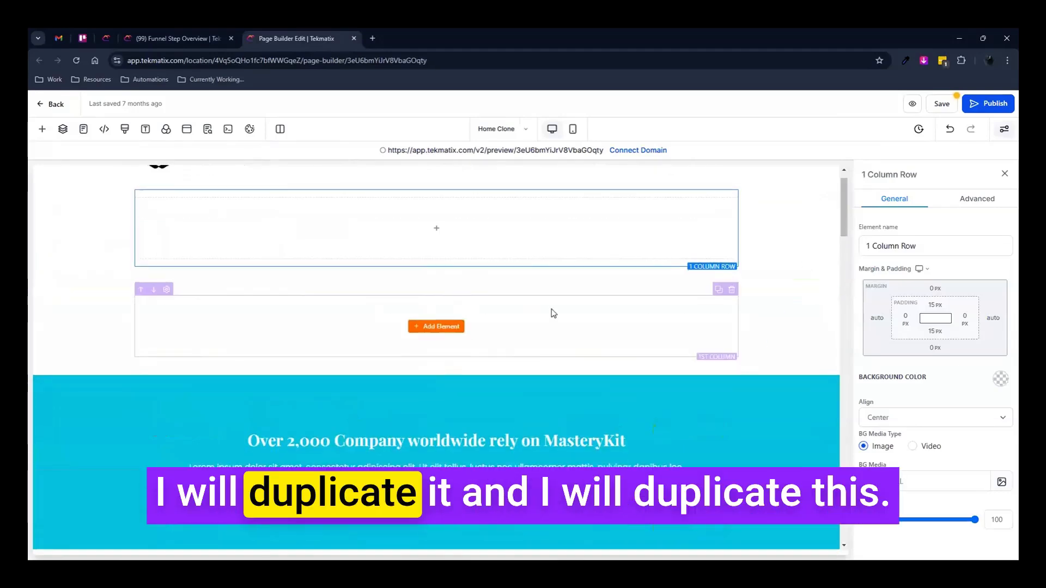
{"action": "left_click", "coordinate": [719, 289]}
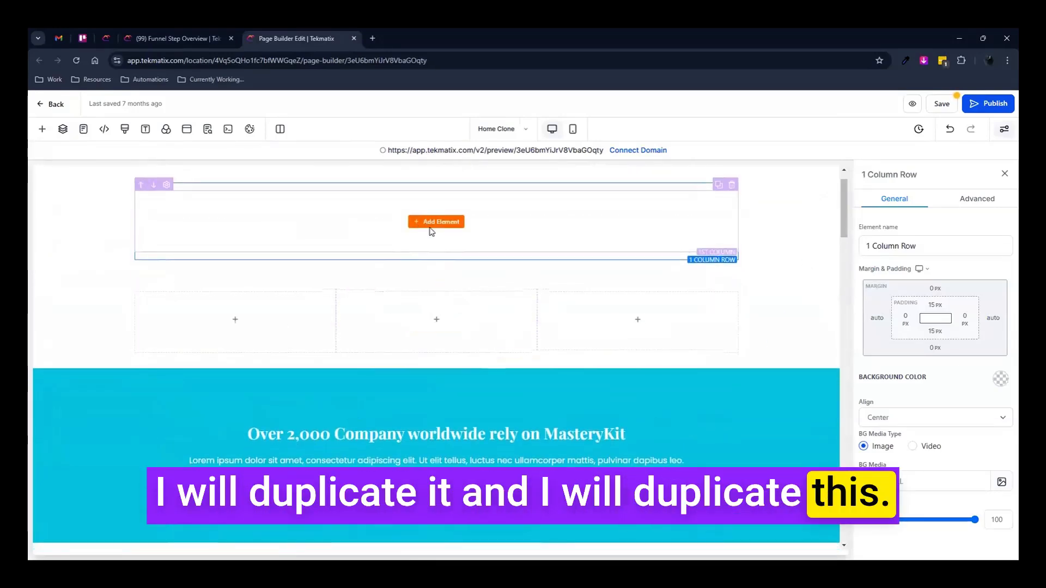
- Add a headline to the upper one-column row reading "Watch the Podcast Episodes Here! 👇"
{"action": "scroll", "coordinate": [453, 242], "scroll_direction": "up", "scroll_amount": 1}
{"action": "left_click", "coordinate": [436, 235]}
{"action": "left_click_drag", "start_coordinate": [154, 271], "coordinate": [526, 223]}
{"action": "triple_click", "coordinate": [525, 223]}
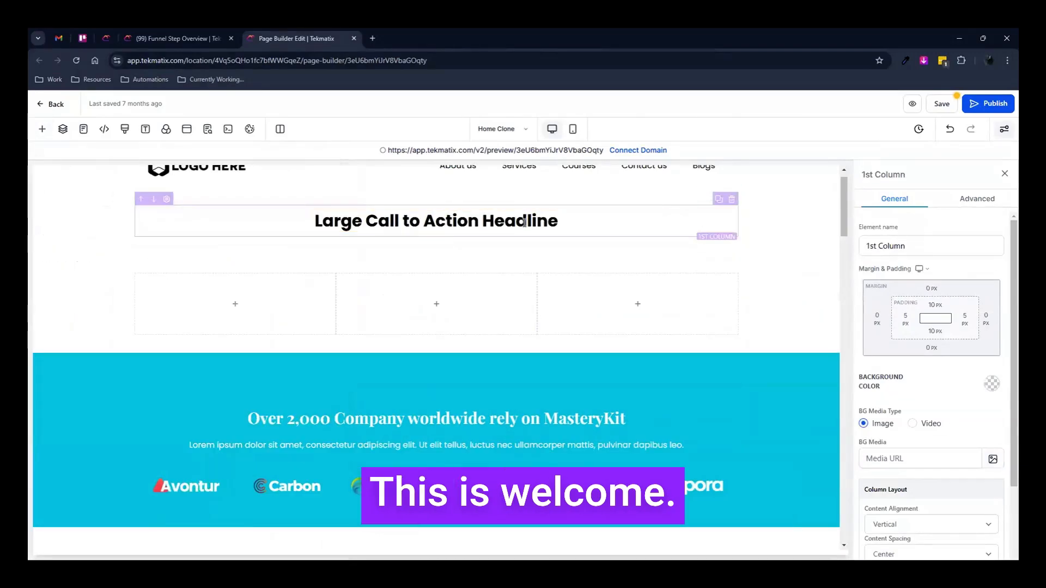
{"action": "type", "text": "W"}
{"action": "triple_click", "coordinate": [526, 223]}
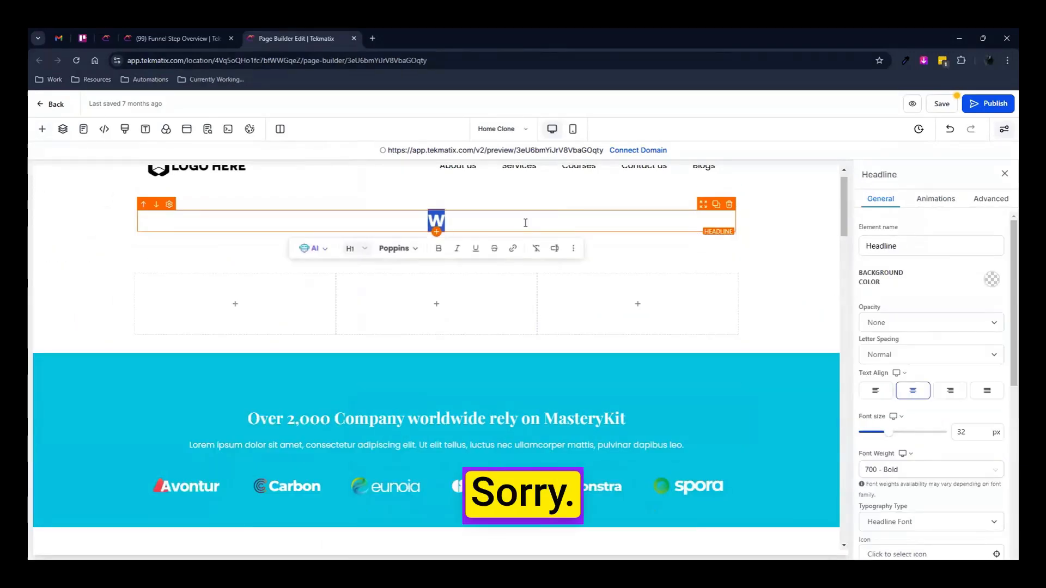
{"action": "type", "text": "Watch the "}
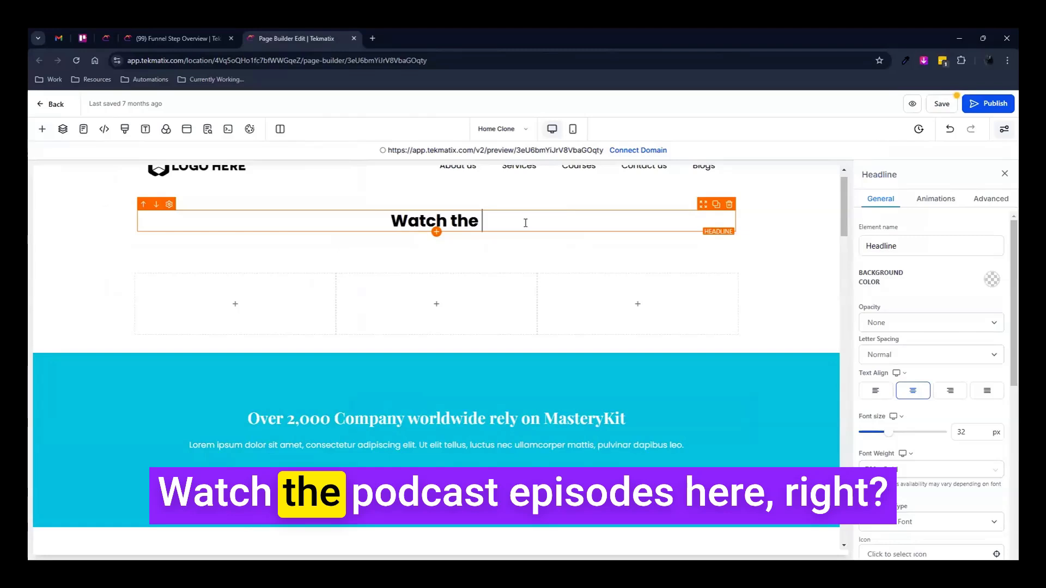
{"action": "type", "text": "Podcast Episodes Here! 👇"}
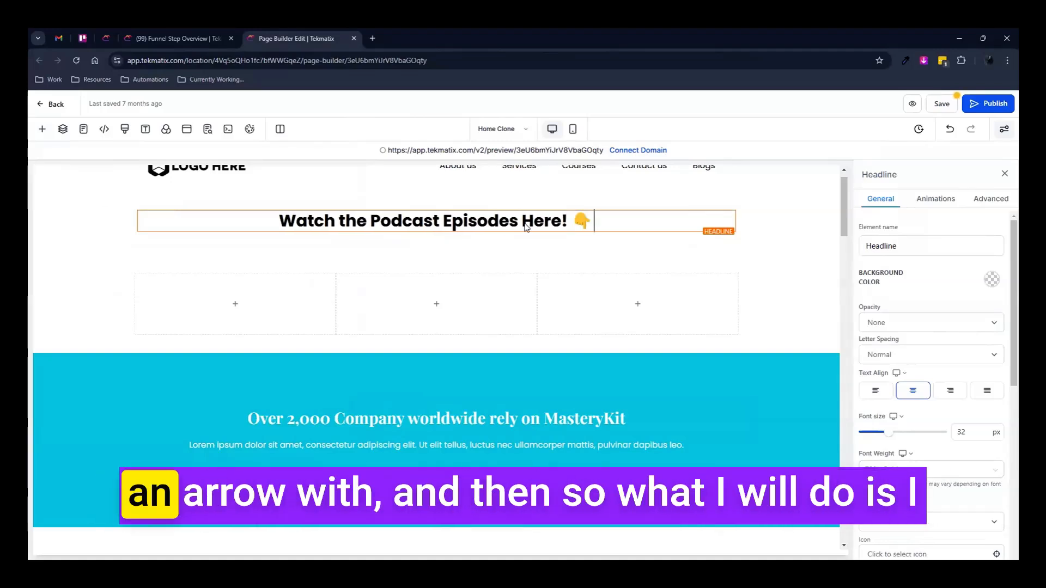
- Add a video element to the first column of the lower row and remove the two empty columns beside it
{"action": "scroll", "coordinate": [281, 397], "scroll_direction": "down", "scroll_amount": 1}
{"action": "scroll", "coordinate": [226, 308], "scroll_direction": "up", "scroll_amount": 1}
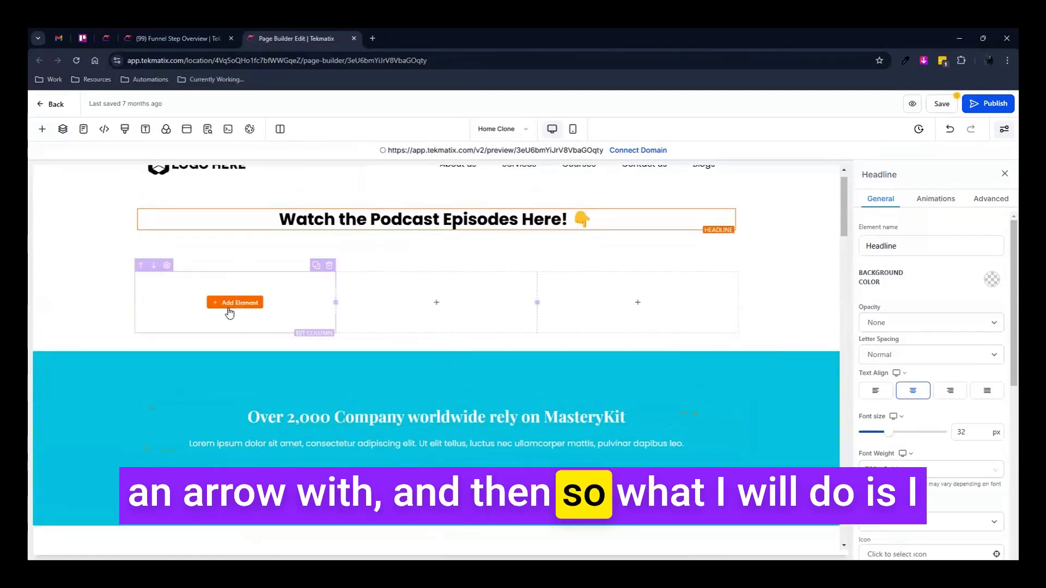
{"action": "left_click", "coordinate": [234, 303]}
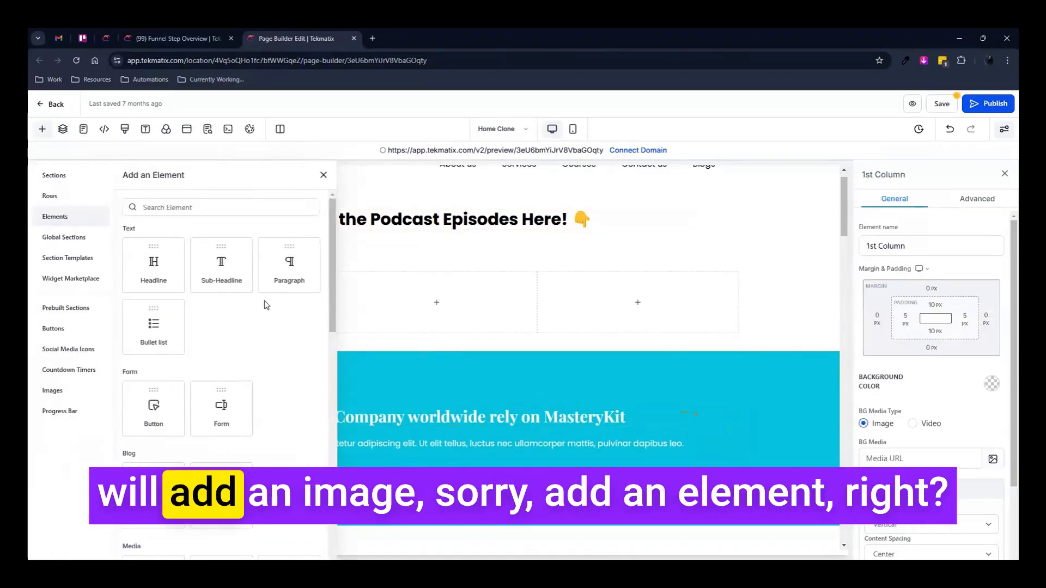
{"action": "left_click", "coordinate": [324, 175]}
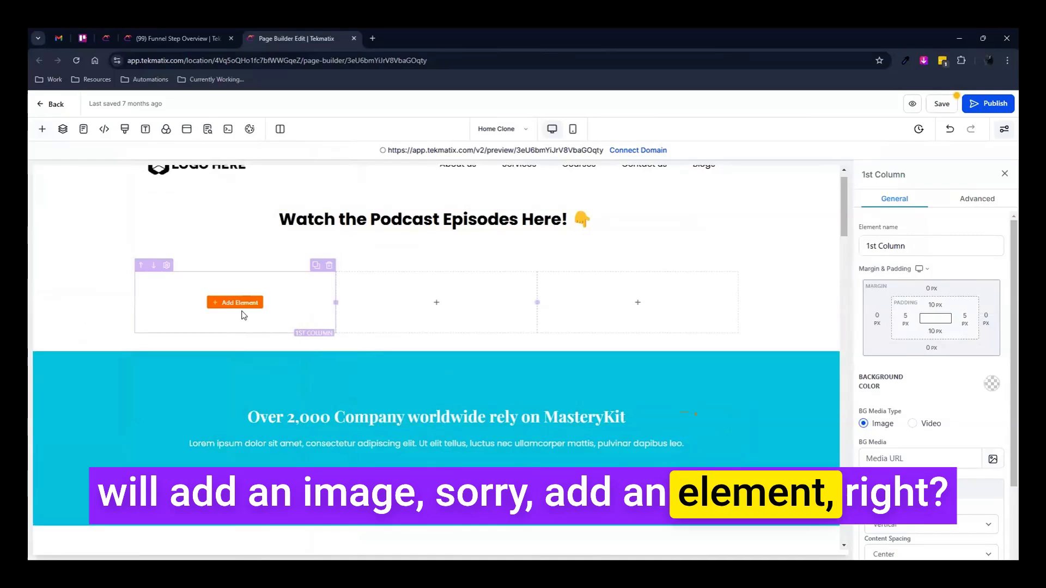
{"action": "left_click", "coordinate": [241, 301]}
{"action": "scroll", "coordinate": [253, 422], "scroll_direction": "down", "scroll_amount": 5}
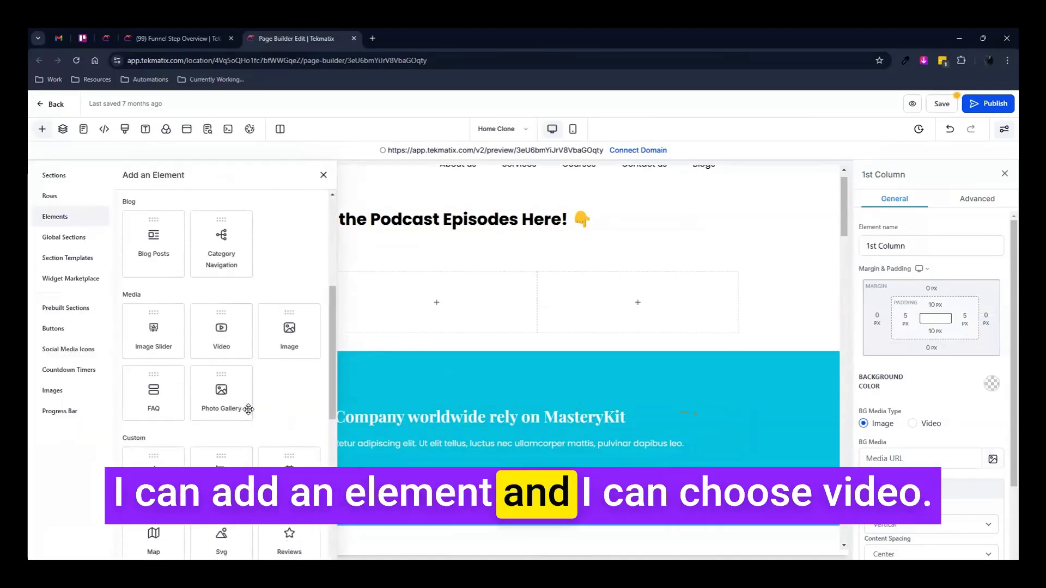
{"action": "left_click", "coordinate": [229, 350]}
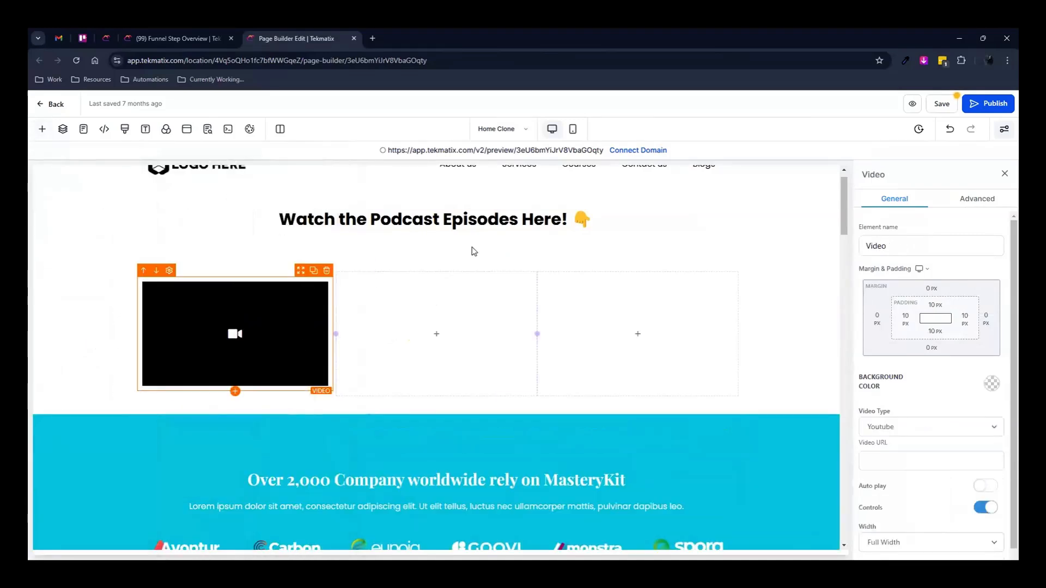
{"action": "left_click", "coordinate": [729, 270]}
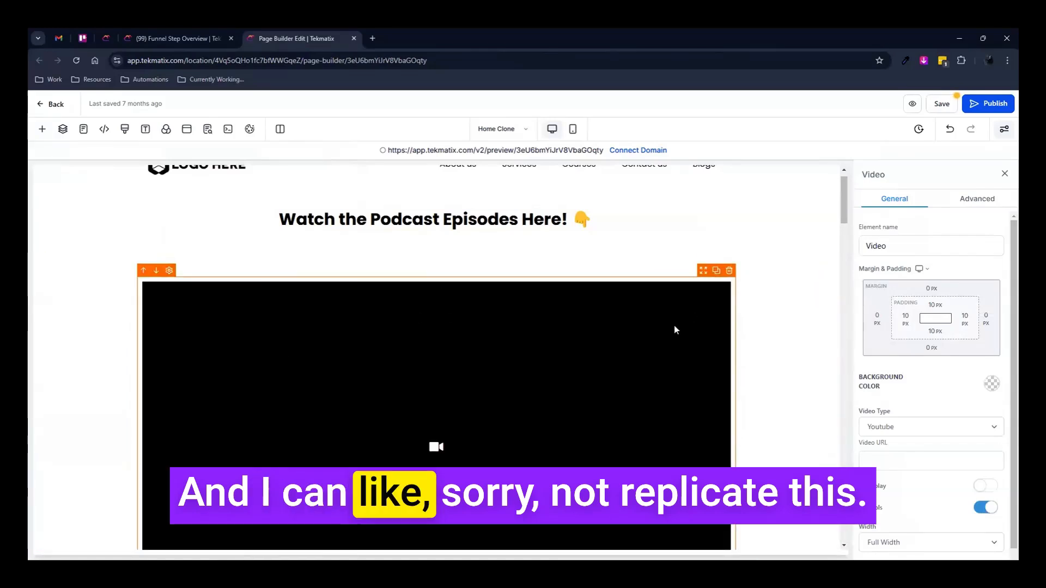
- Examine the element, row and section outlines around the video and the sections further down the page
{"action": "scroll", "coordinate": [676, 329], "scroll_direction": "down", "scroll_amount": 1}
{"action": "scroll", "coordinate": [717, 272], "scroll_direction": "up", "scroll_amount": 1}
{"action": "scroll", "coordinate": [668, 368], "scroll_direction": "down", "scroll_amount": 2}
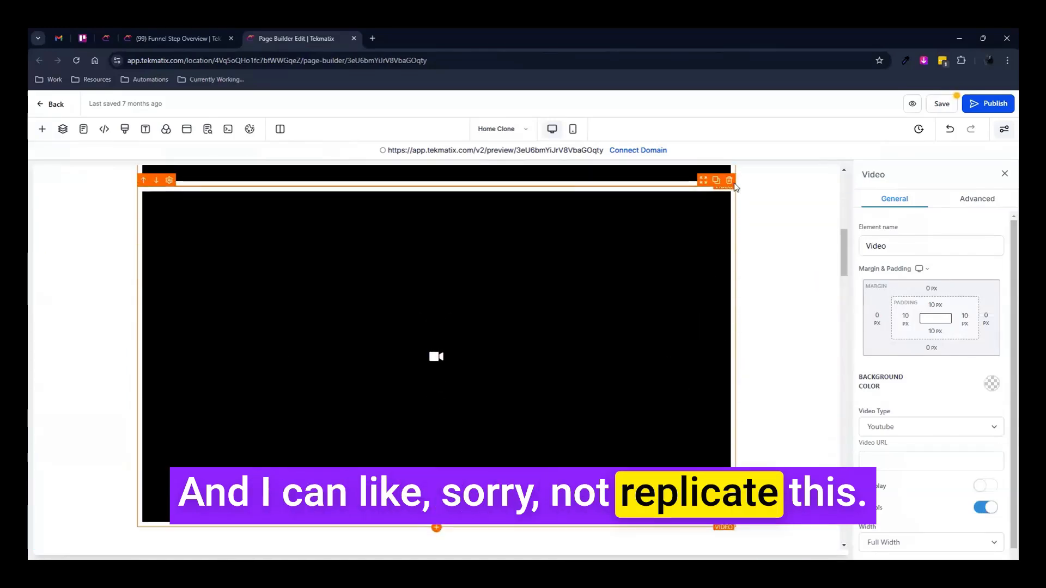
{"action": "scroll", "coordinate": [675, 238], "scroll_direction": "down", "scroll_amount": 3}
{"action": "scroll", "coordinate": [686, 273], "scroll_direction": "up", "scroll_amount": 4}
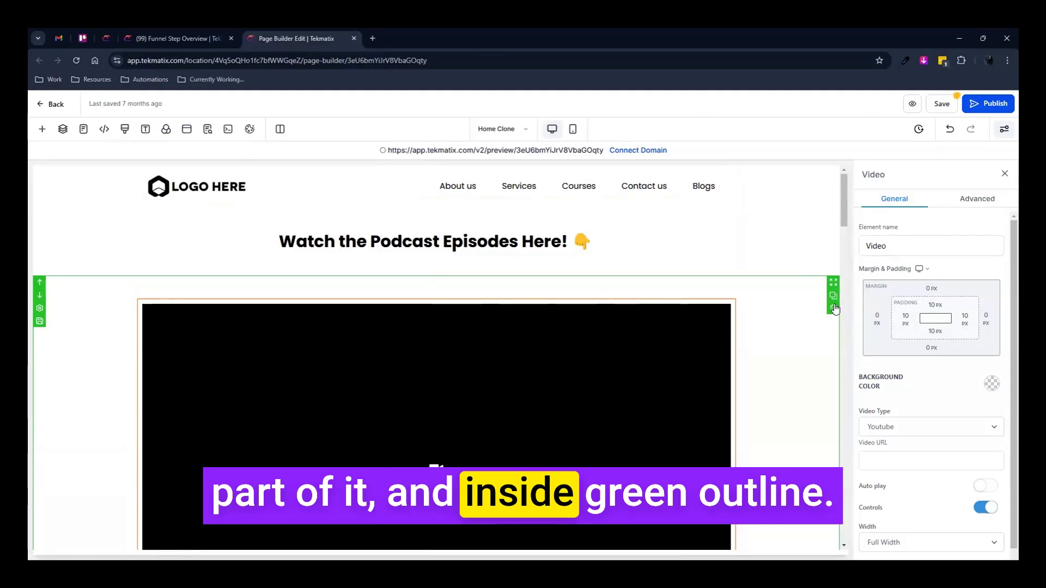
{"action": "scroll", "coordinate": [817, 280], "scroll_direction": "down", "scroll_amount": 1}
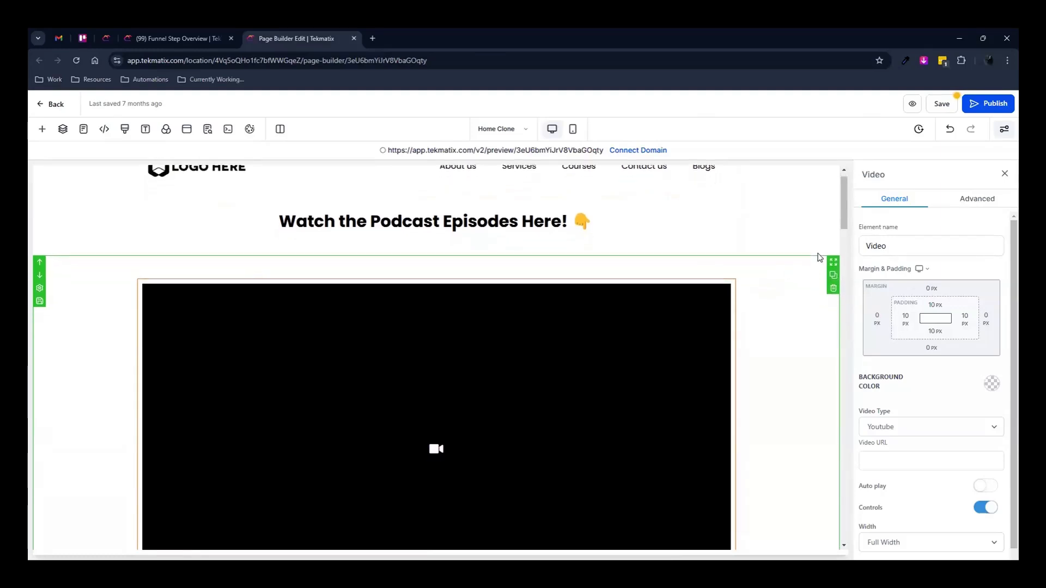
{"action": "scroll", "coordinate": [814, 267], "scroll_direction": "down", "scroll_amount": 7}
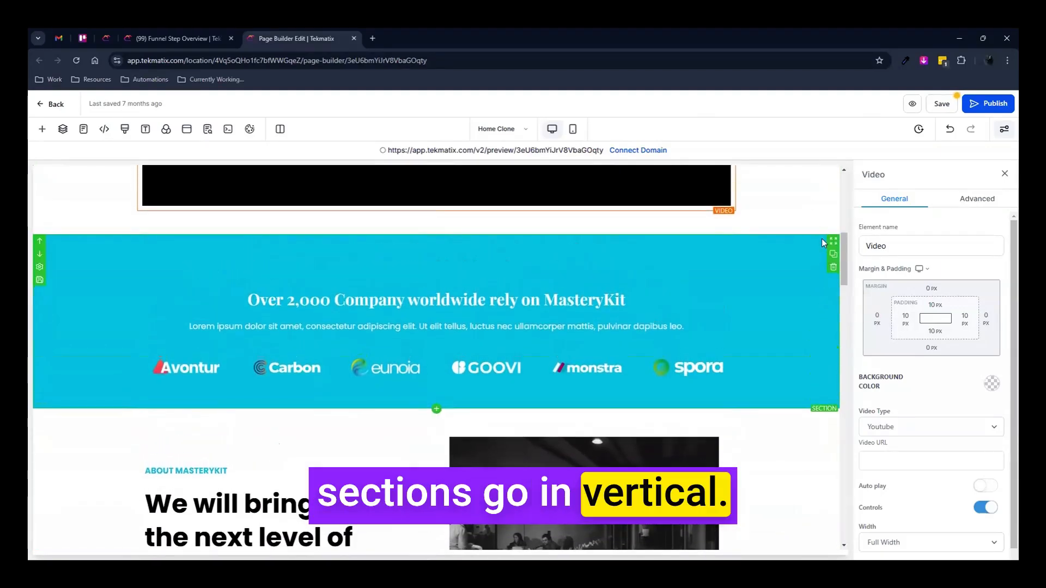
{"action": "scroll", "coordinate": [795, 259], "scroll_direction": "up", "scroll_amount": 8}
{"action": "scroll", "coordinate": [768, 258], "scroll_direction": "down", "scroll_amount": 1}
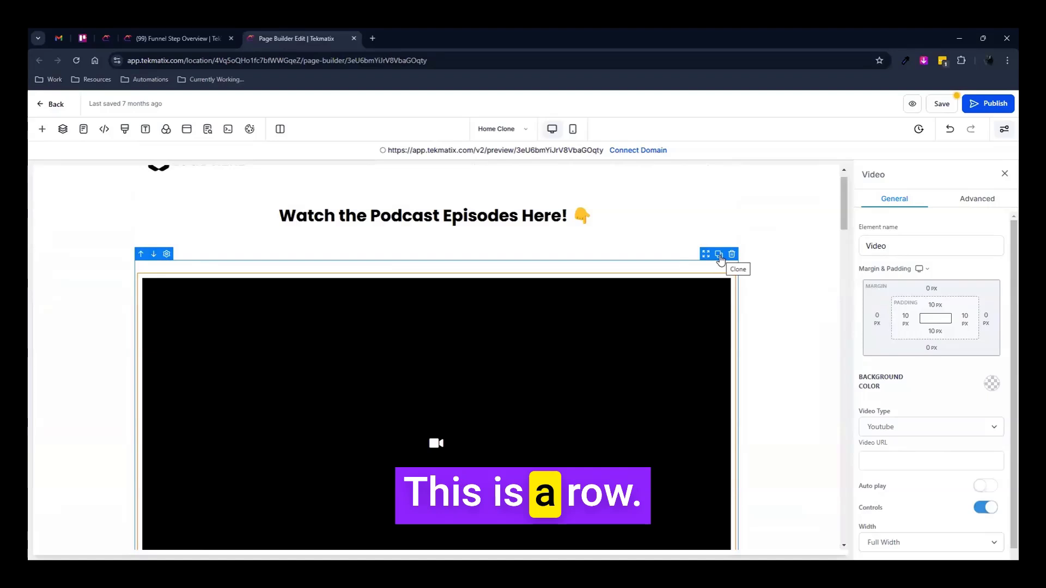
- Duplicate the video row and duplicate the column in the upper row twice to make three video columns
{"action": "left_click", "coordinate": [719, 255]}
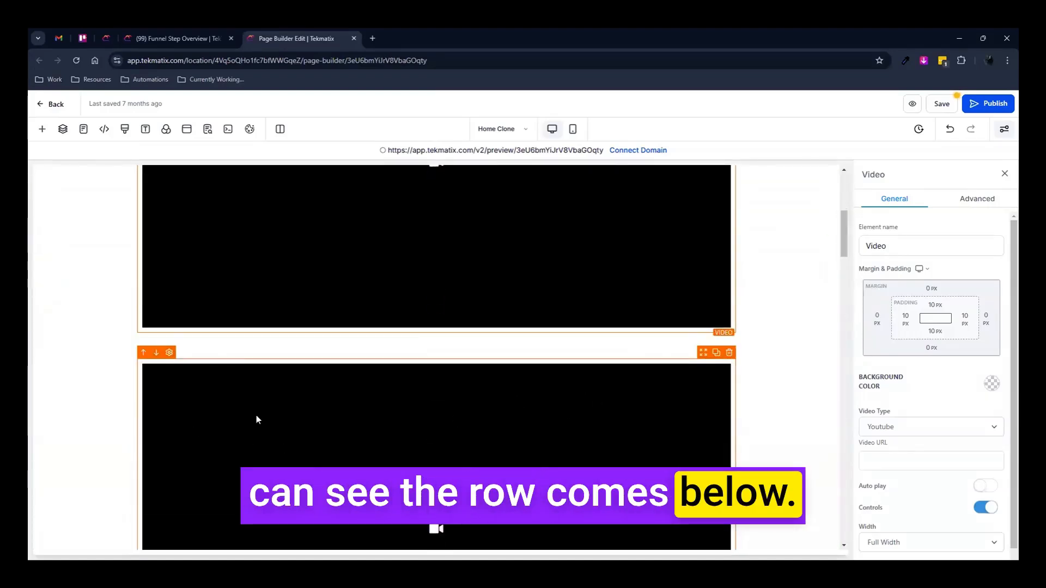
{"action": "scroll", "coordinate": [283, 444], "scroll_direction": "down", "scroll_amount": 5}
{"action": "scroll", "coordinate": [272, 385], "scroll_direction": "up", "scroll_amount": 10}
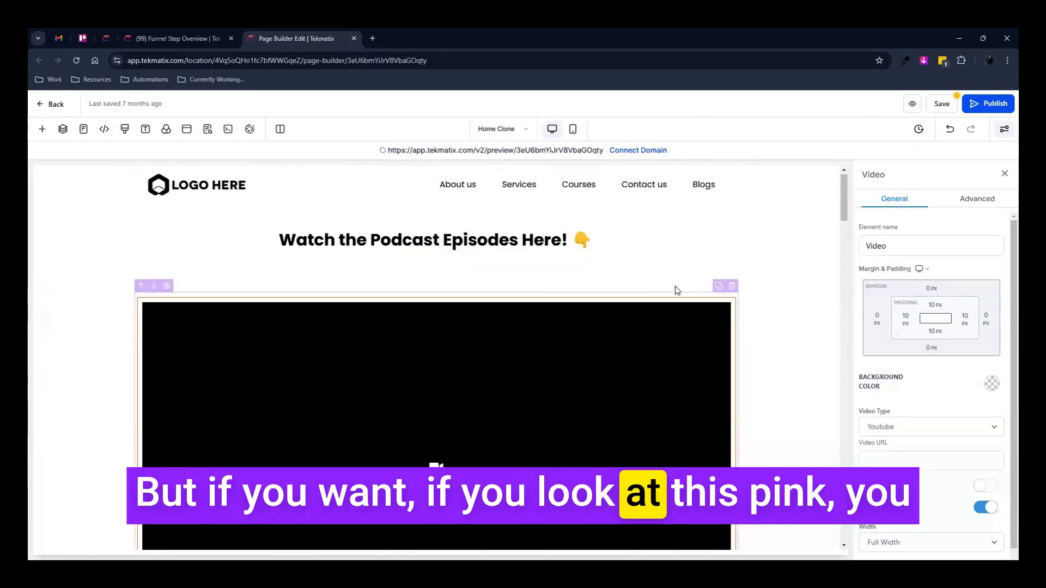
{"action": "left_click", "coordinate": [717, 289]}
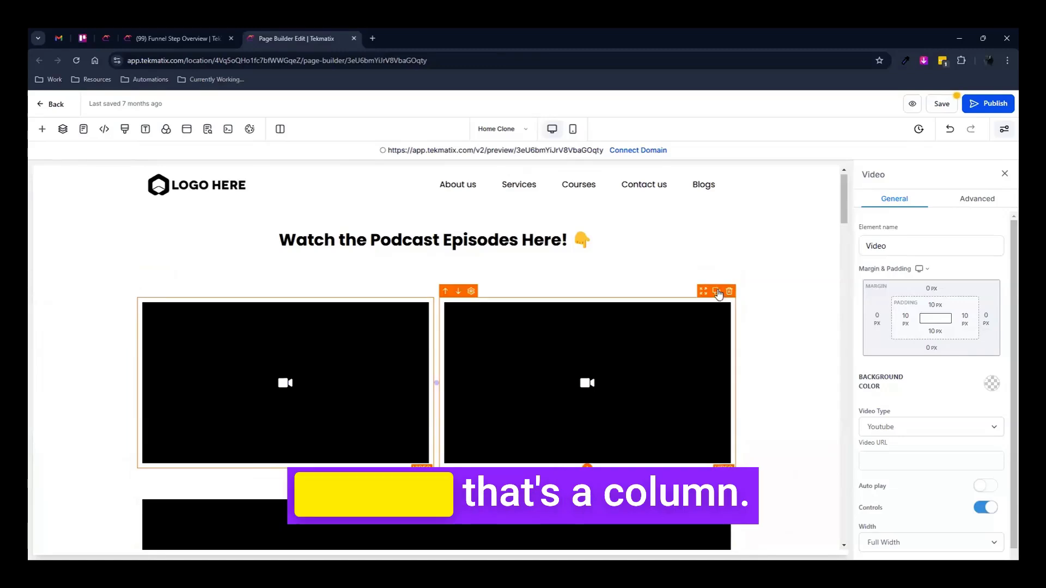
{"action": "left_click", "coordinate": [719, 286]}
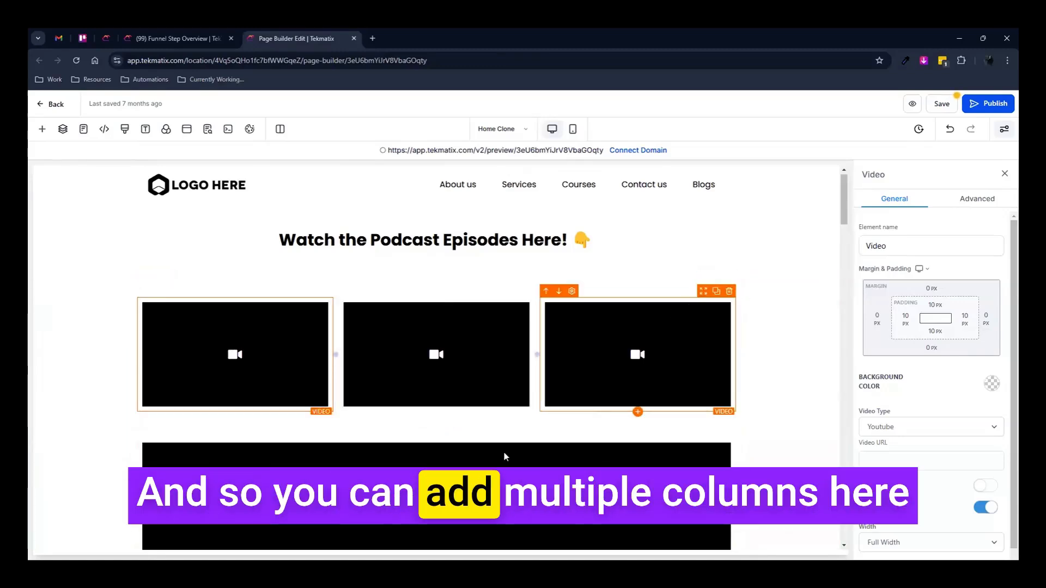
- Try HTML 5 as the video type of the first column's video, and settle on Hosted Video
{"action": "left_click", "coordinate": [255, 332]}
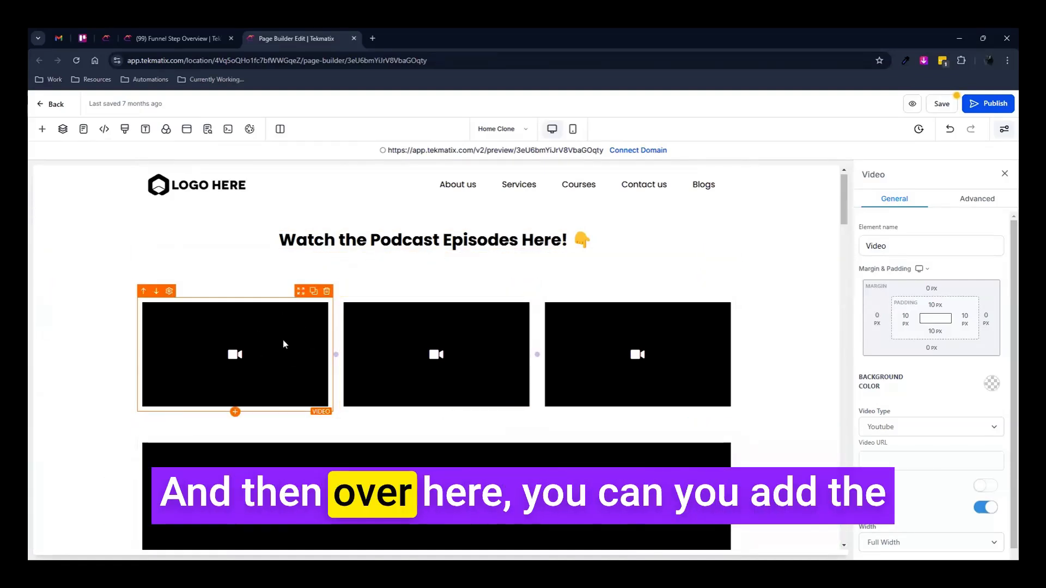
{"action": "scroll", "coordinate": [280, 332], "scroll_direction": "down", "scroll_amount": 1}
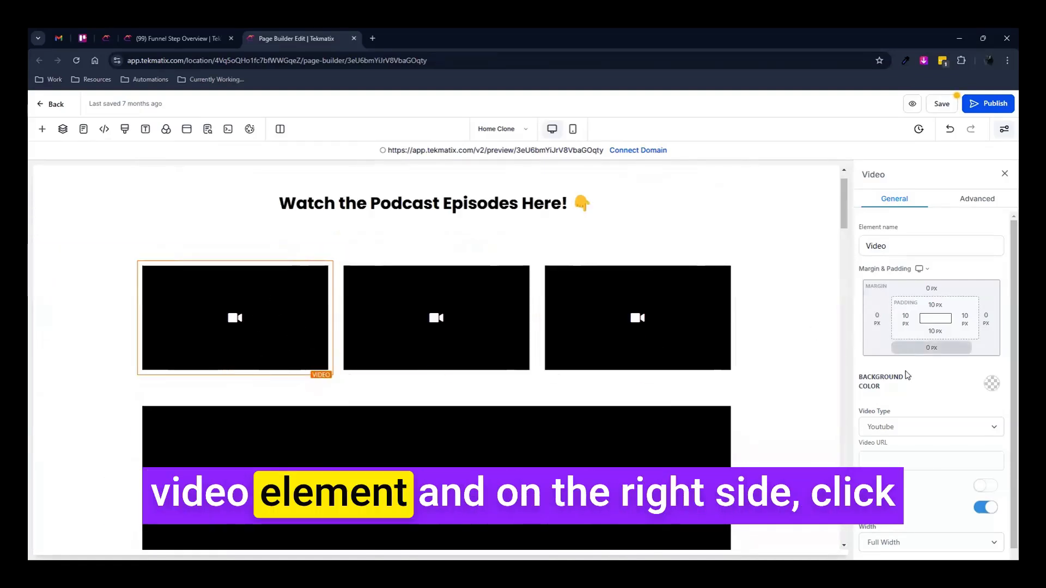
{"action": "scroll", "coordinate": [911, 360], "scroll_direction": "down", "scroll_amount": 1}
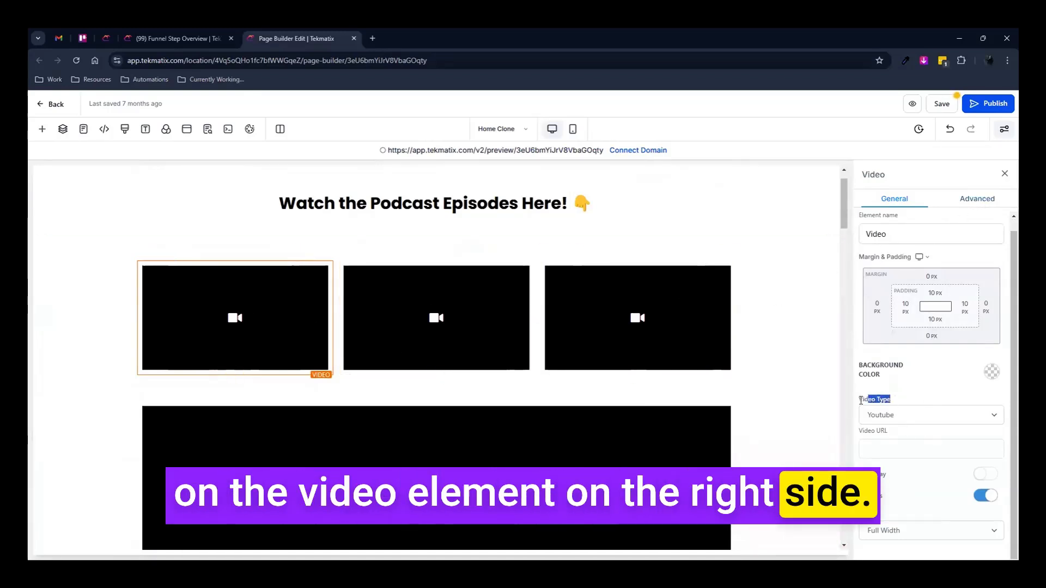
{"action": "left_click_drag", "start_coordinate": [861, 400], "coordinate": [858, 401]}
{"action": "left_click", "coordinate": [894, 406]}
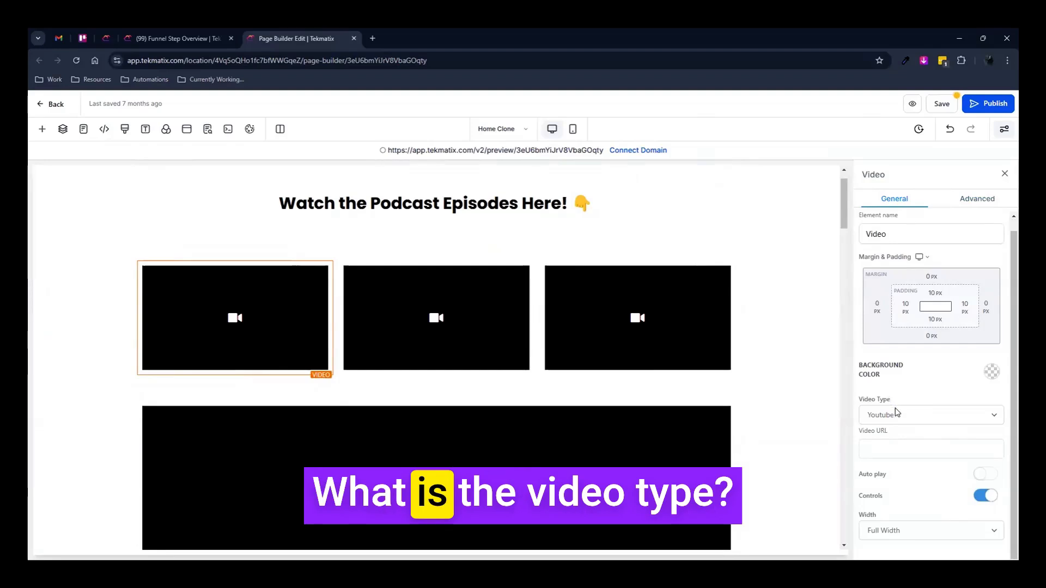
{"action": "left_click", "coordinate": [898, 416]}
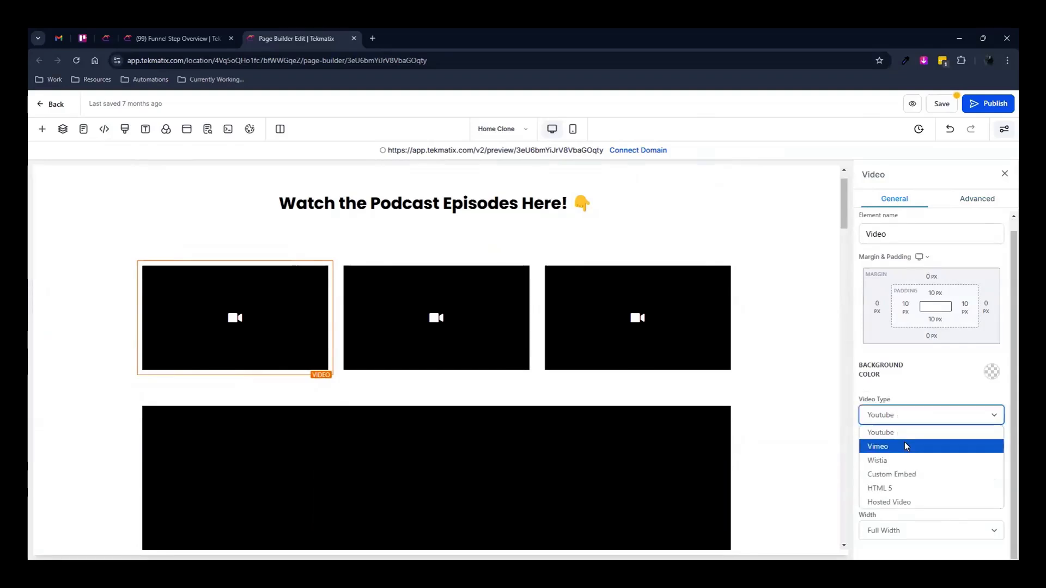
{"action": "left_click", "coordinate": [904, 488]}
{"action": "left_click", "coordinate": [899, 415]}
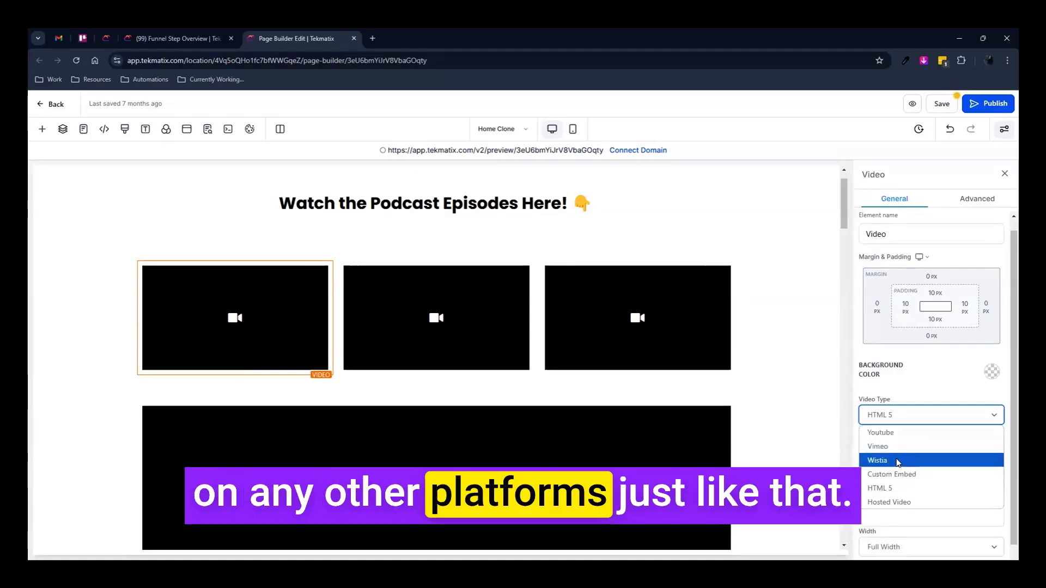
{"action": "left_click", "coordinate": [891, 501]}
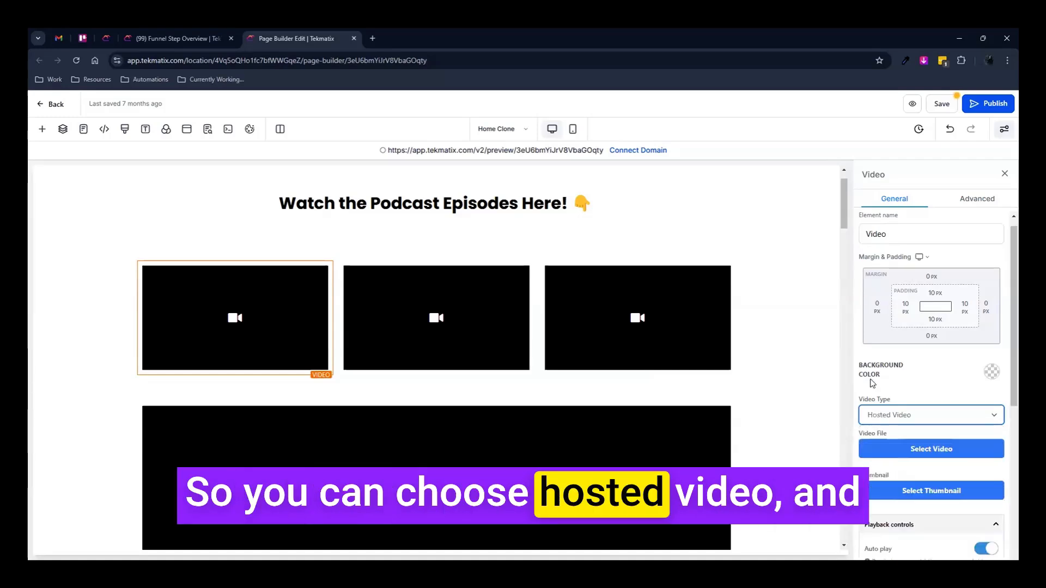
- View the media storage for the first video's file and close it without selecting a video
{"action": "scroll", "coordinate": [916, 377], "scroll_direction": "down", "scroll_amount": 3}
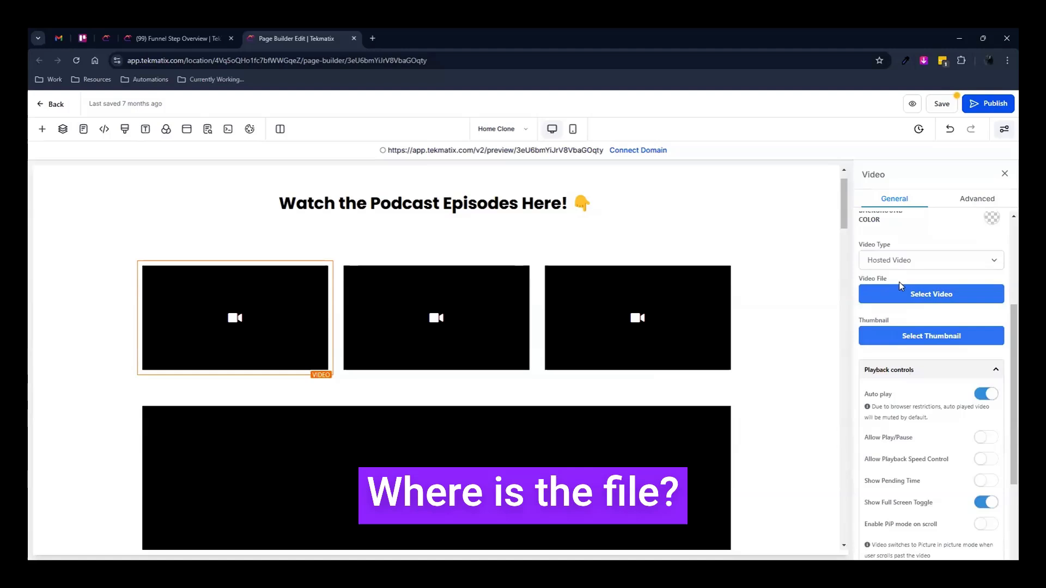
{"action": "left_click", "coordinate": [906, 297]}
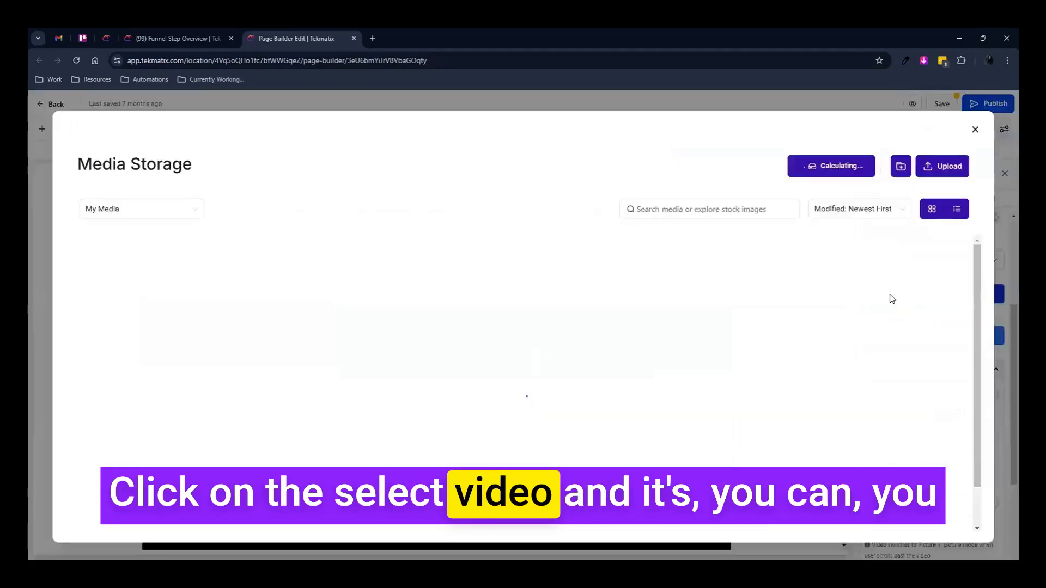
{"action": "triple_click", "coordinate": [253, 166]}
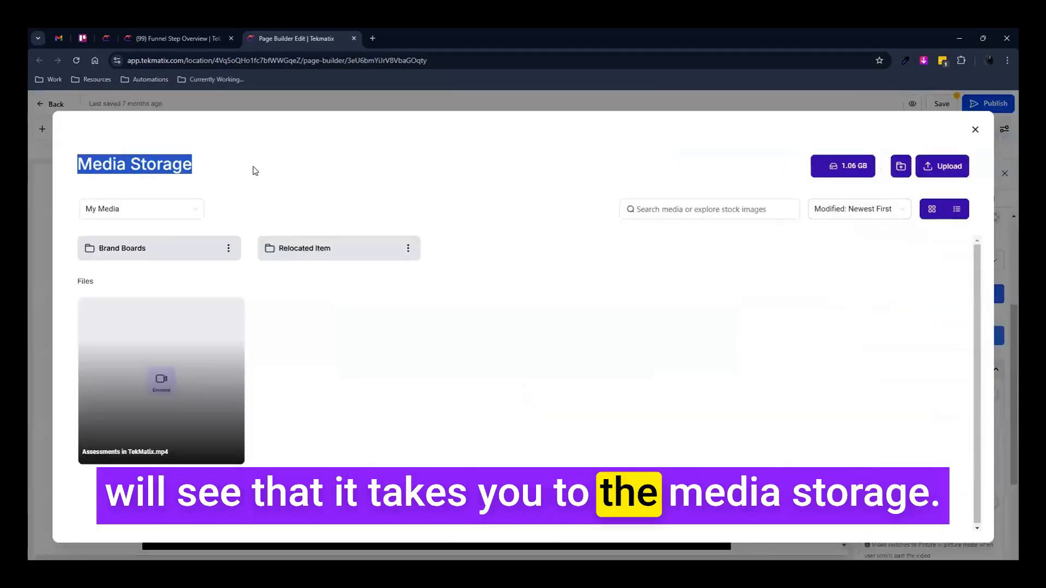
{"action": "left_click", "coordinate": [238, 170]}
{"action": "left_click", "coordinate": [179, 34]}
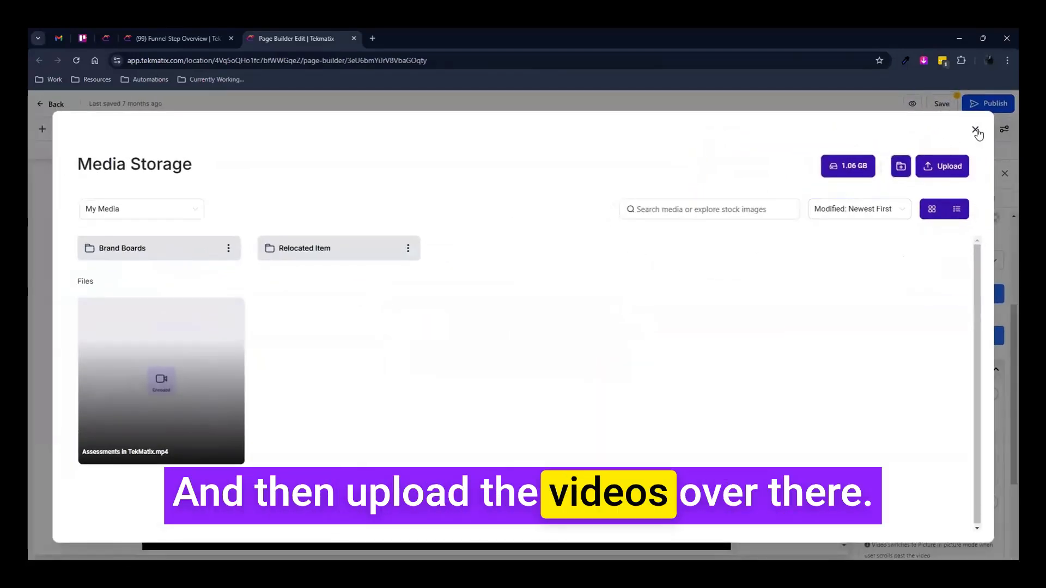
{"action": "mouse_move", "coordinate": [162, 417]}
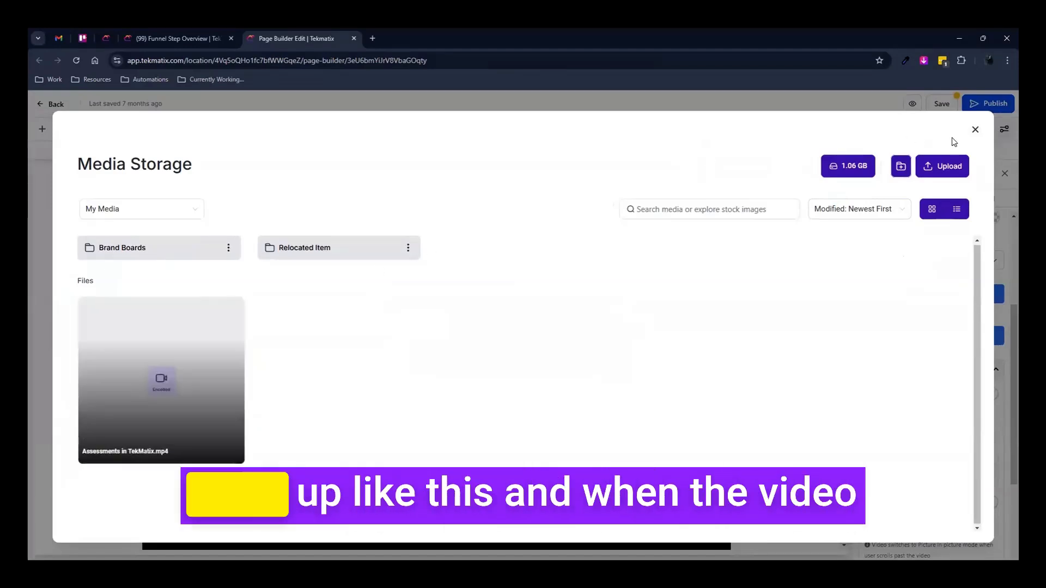
{"action": "left_click", "coordinate": [974, 130]}
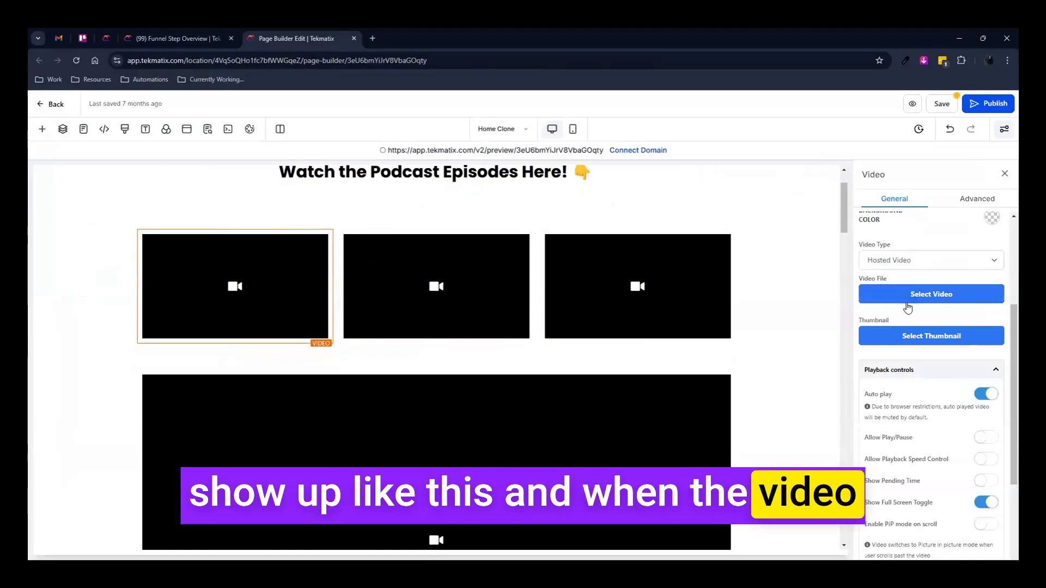
- Choose the portrait-format name logo PNG in media storage as the first video's thumbnail
{"action": "left_click_drag", "start_coordinate": [890, 324], "coordinate": [860, 320]}
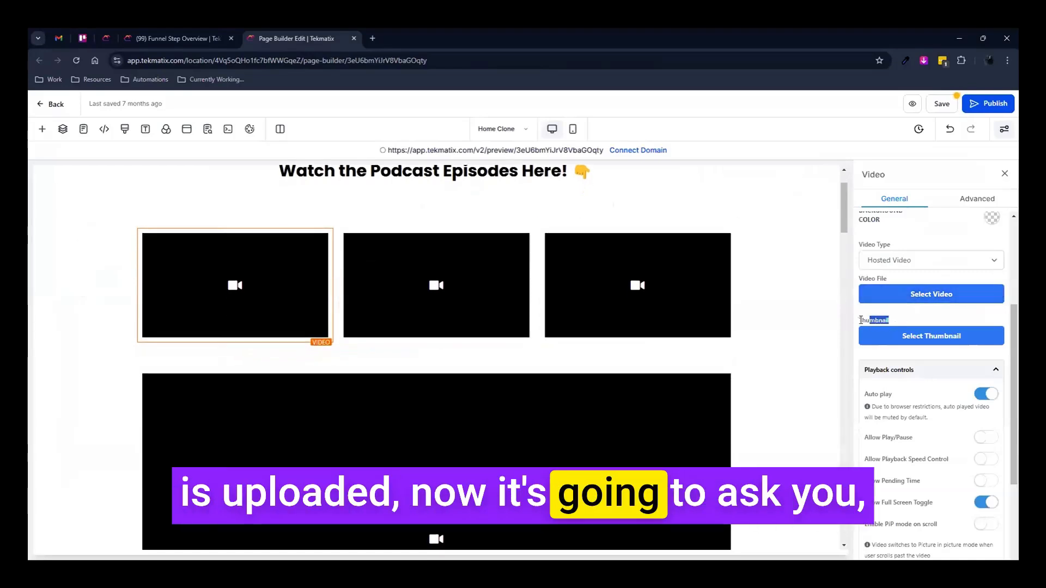
{"action": "left_click", "coordinate": [931, 313]}
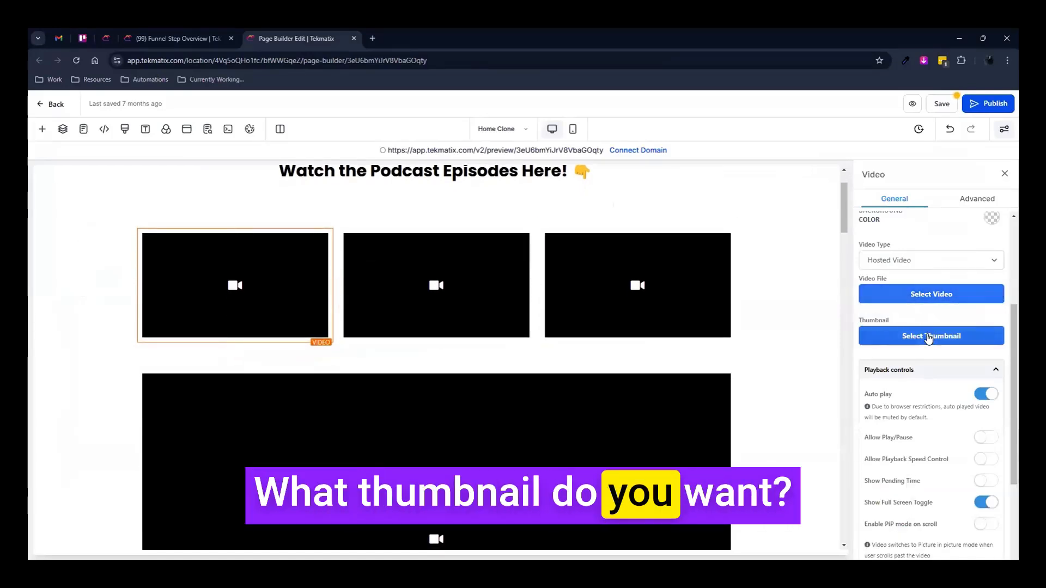
{"action": "left_click", "coordinate": [929, 336]}
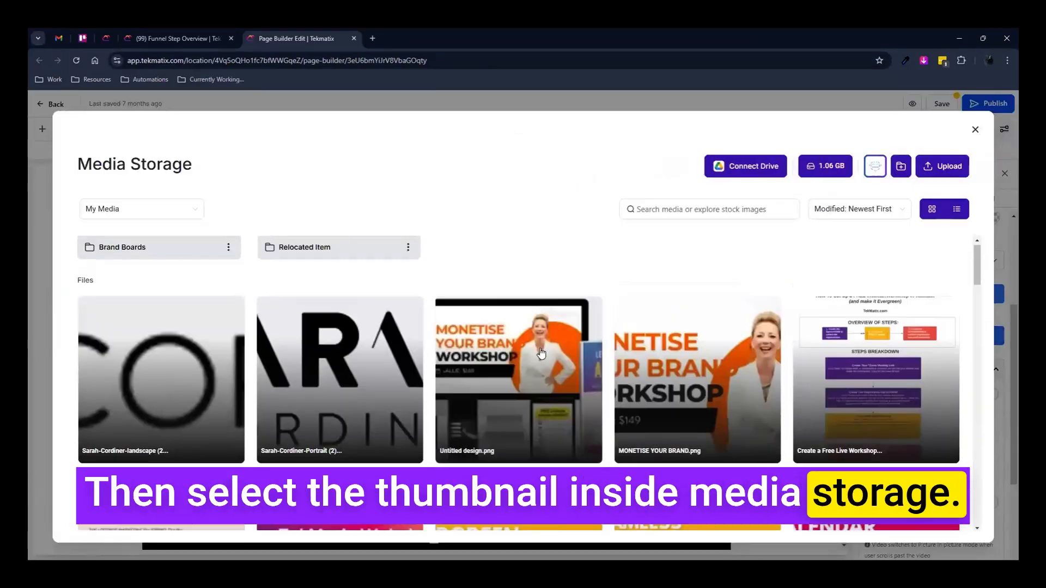
{"action": "scroll", "coordinate": [539, 354], "scroll_direction": "down", "scroll_amount": 3}
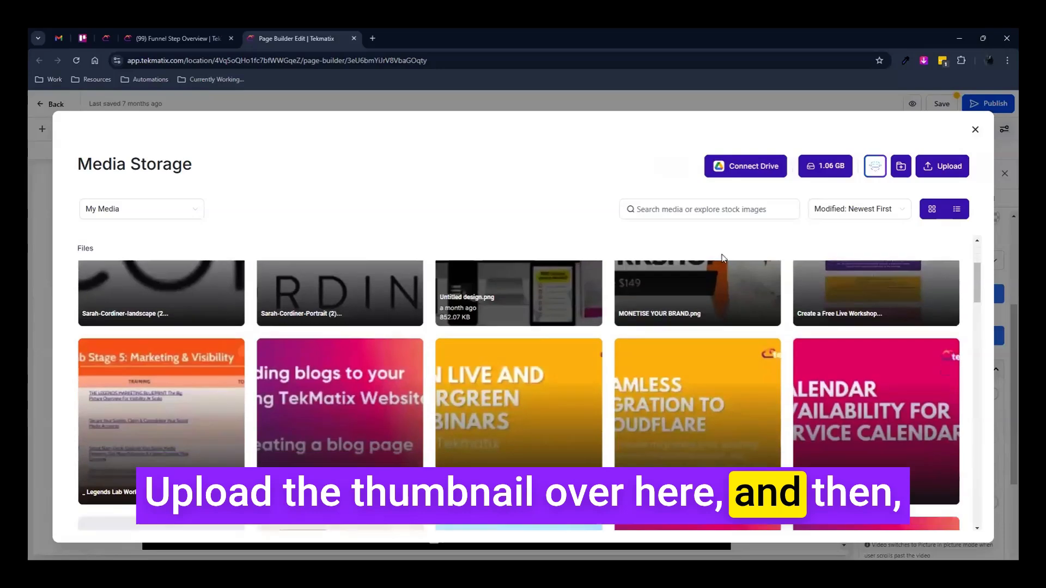
{"action": "scroll", "coordinate": [398, 412], "scroll_direction": "up", "scroll_amount": 3}
{"action": "left_click", "coordinate": [398, 412]}
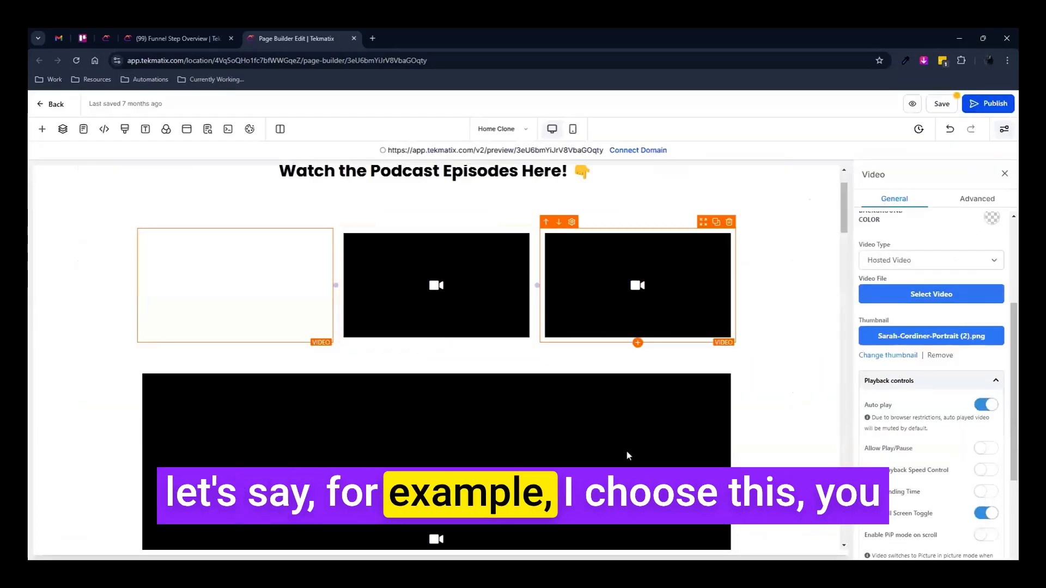
- Check the thumbnail on the first video, try to preview the page, and close the SEO Meta Data panel
{"action": "left_click", "coordinate": [240, 292]}
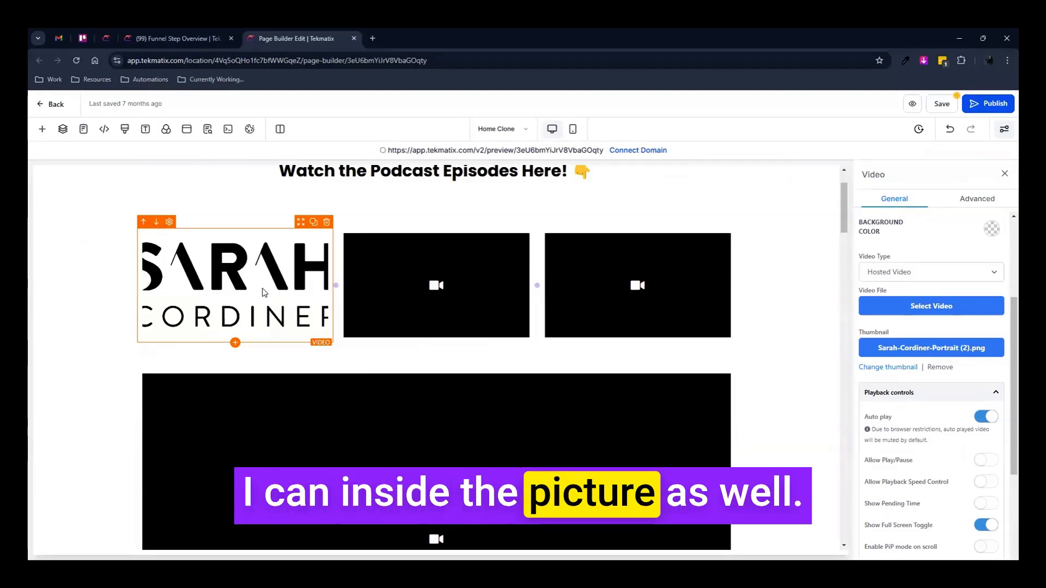
{"action": "scroll", "coordinate": [296, 310], "scroll_direction": "down", "scroll_amount": 1}
{"action": "scroll", "coordinate": [296, 310], "scroll_direction": "up", "scroll_amount": 2}
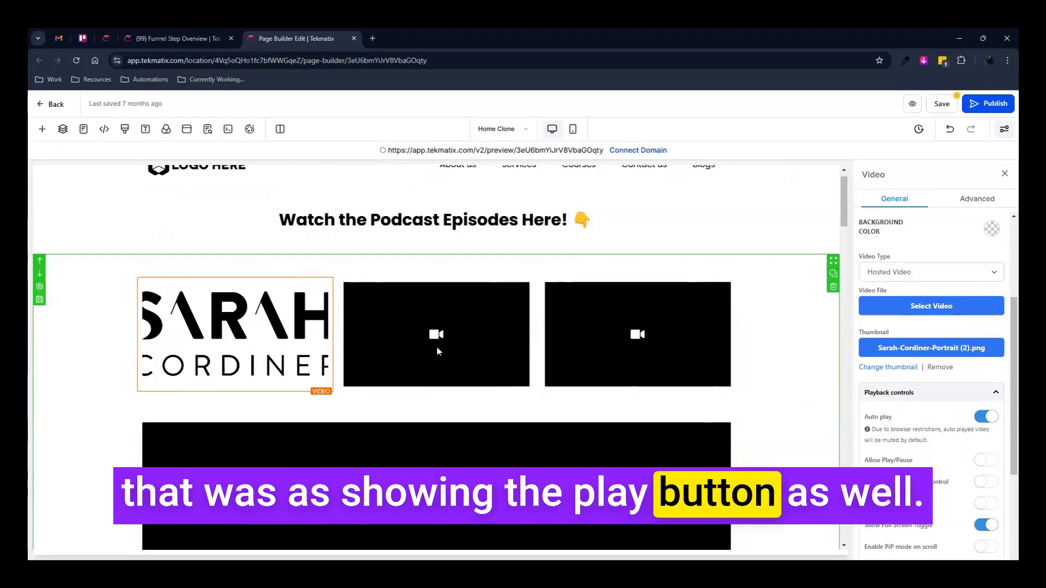
{"action": "left_click", "coordinate": [912, 105]}
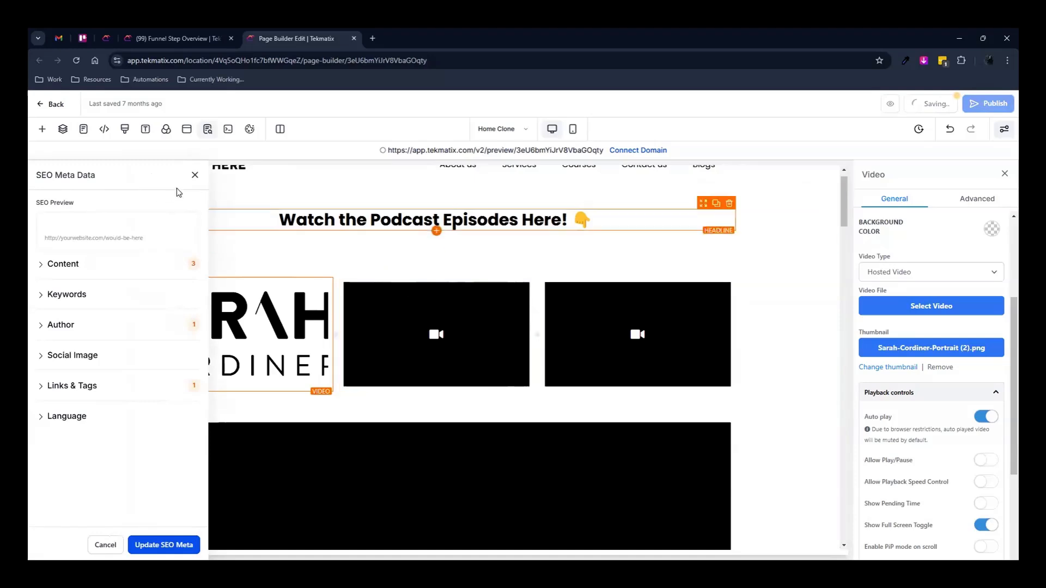
{"action": "left_click", "coordinate": [194, 175]}
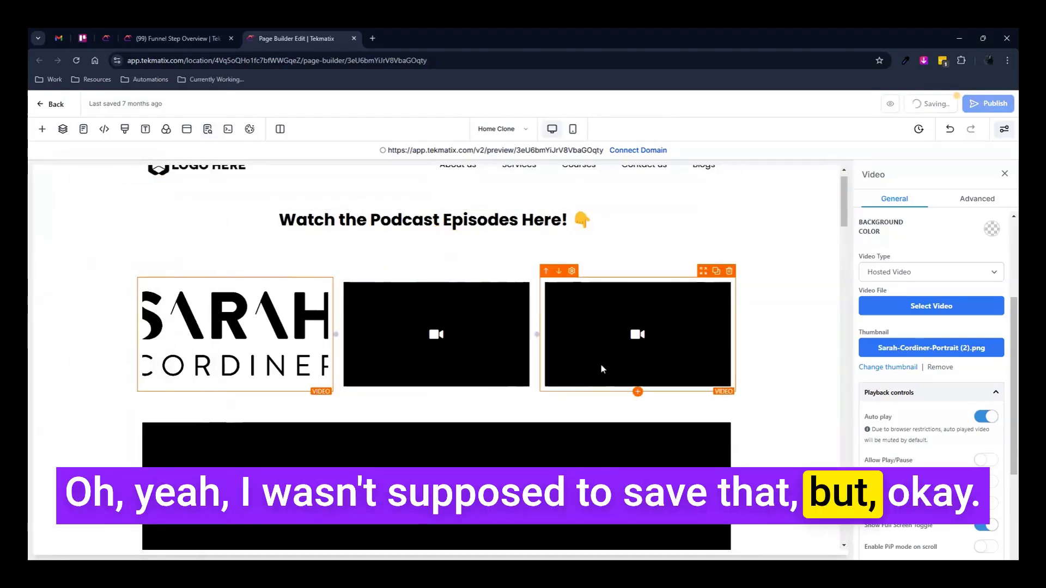
- Delete the duplicated single-video row below the row of three videos
{"action": "scroll", "coordinate": [601, 366], "scroll_direction": "down", "scroll_amount": 5}
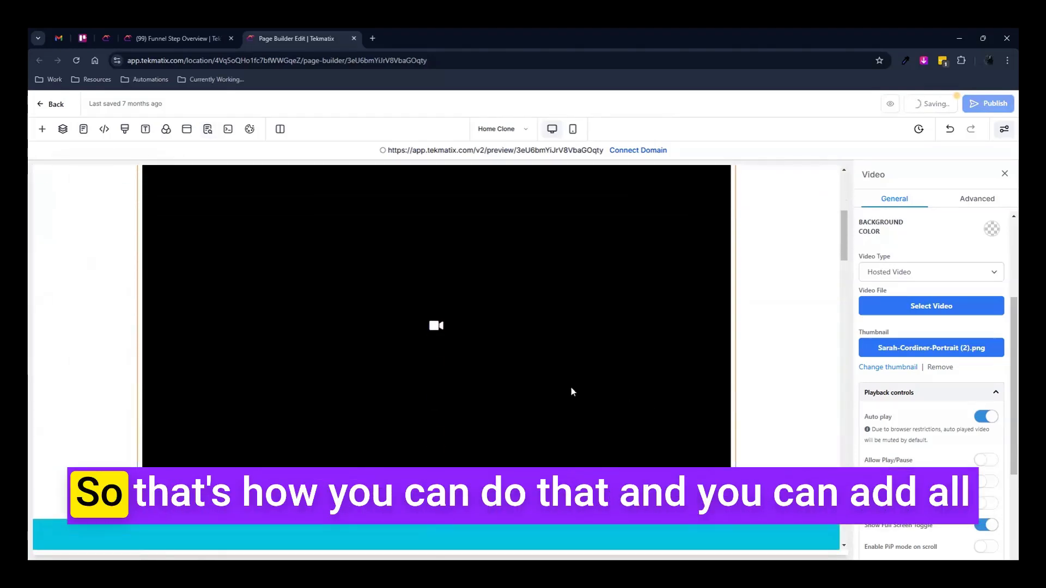
{"action": "scroll", "coordinate": [572, 391], "scroll_direction": "up", "scroll_amount": 3}
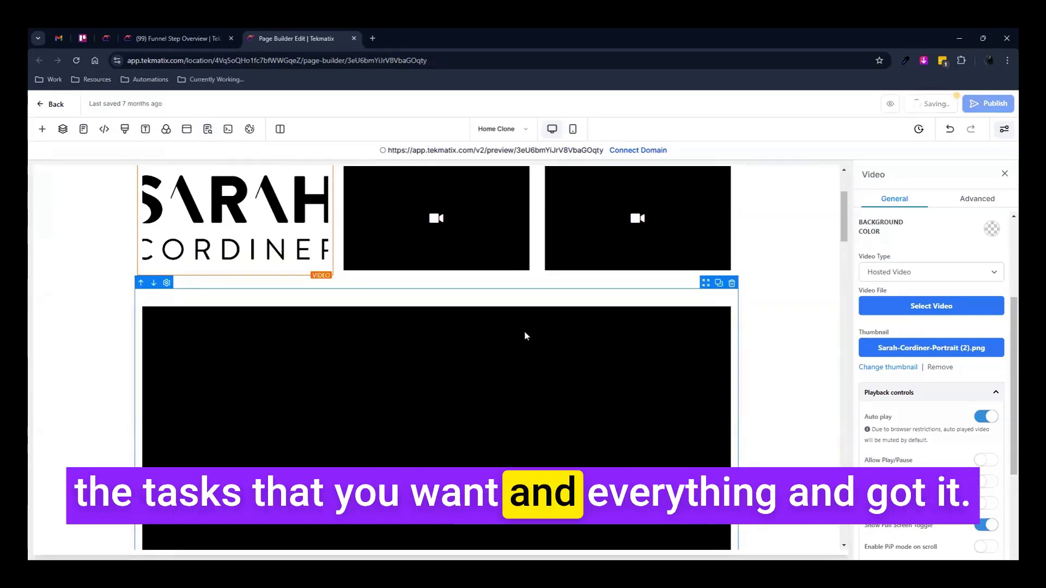
{"action": "left_click", "coordinate": [731, 283]}
{"action": "scroll", "coordinate": [244, 334], "scroll_direction": "up", "scroll_amount": 2}
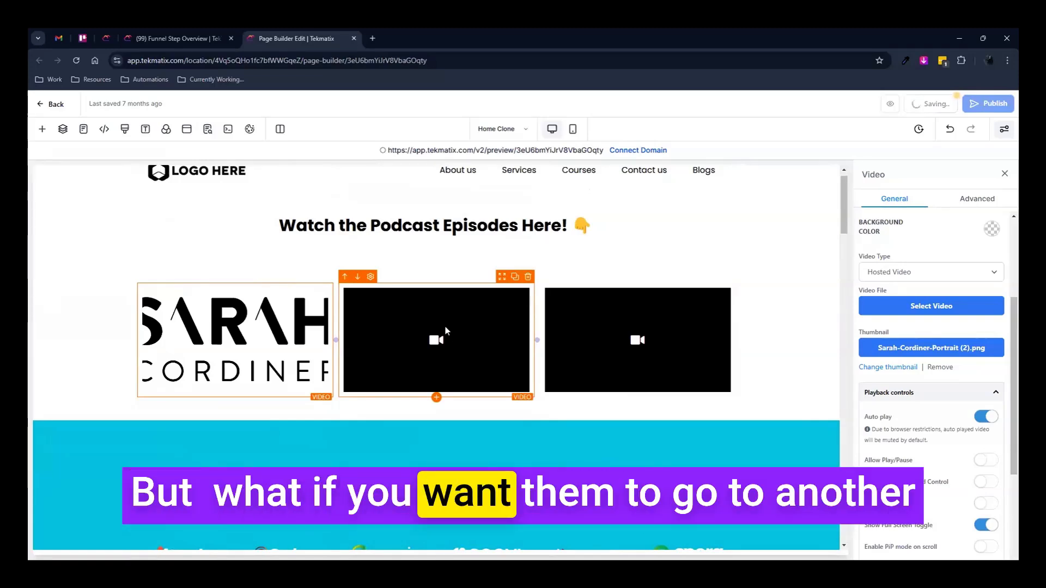
- Duplicate the row of three videos twice to make three rows of podcast episodes
{"action": "left_click", "coordinate": [414, 291]}
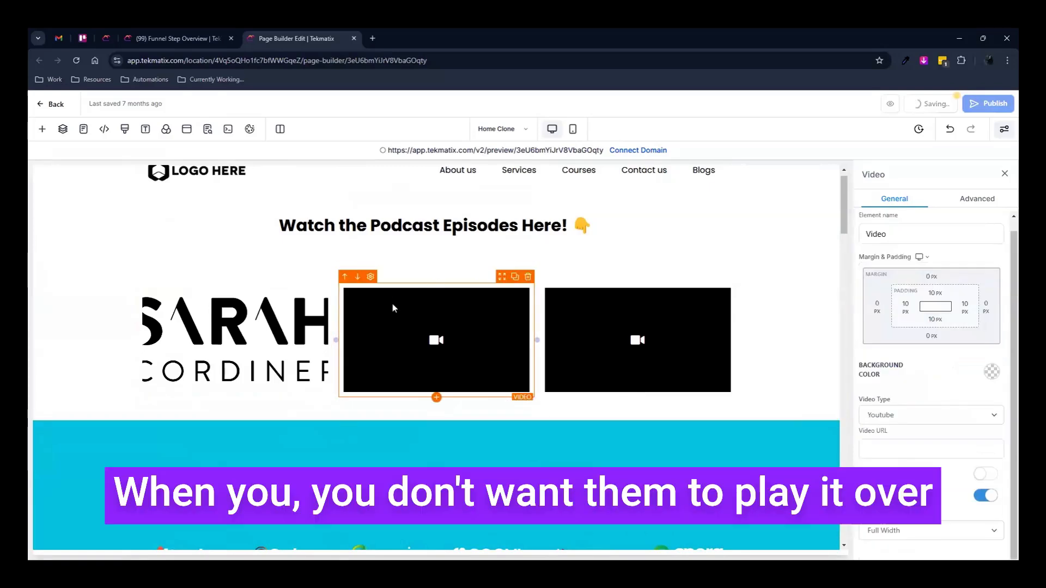
{"action": "scroll", "coordinate": [258, 366], "scroll_direction": "down", "scroll_amount": 1}
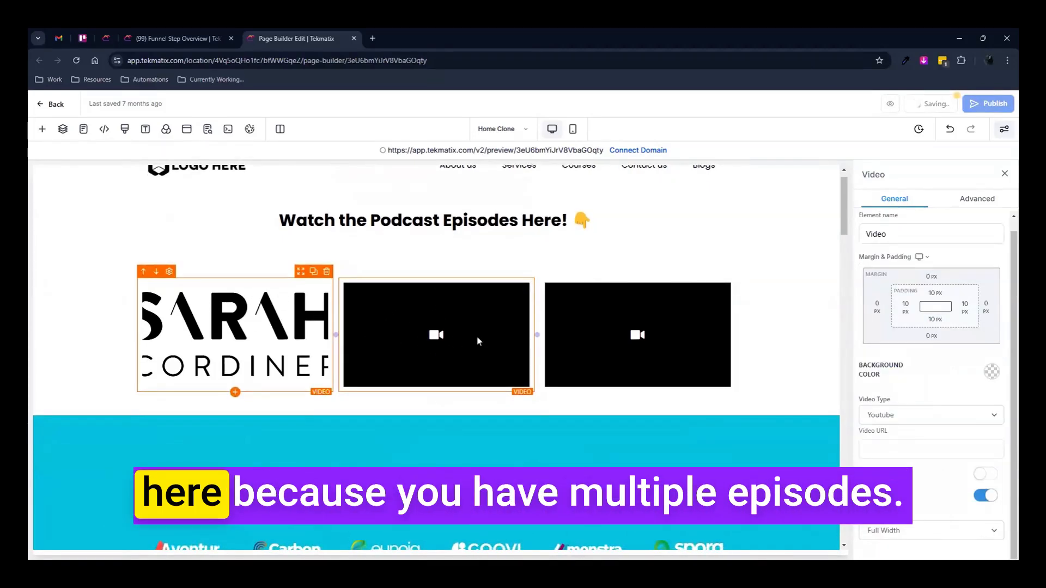
{"action": "scroll", "coordinate": [259, 366], "scroll_direction": "down", "scroll_amount": 2}
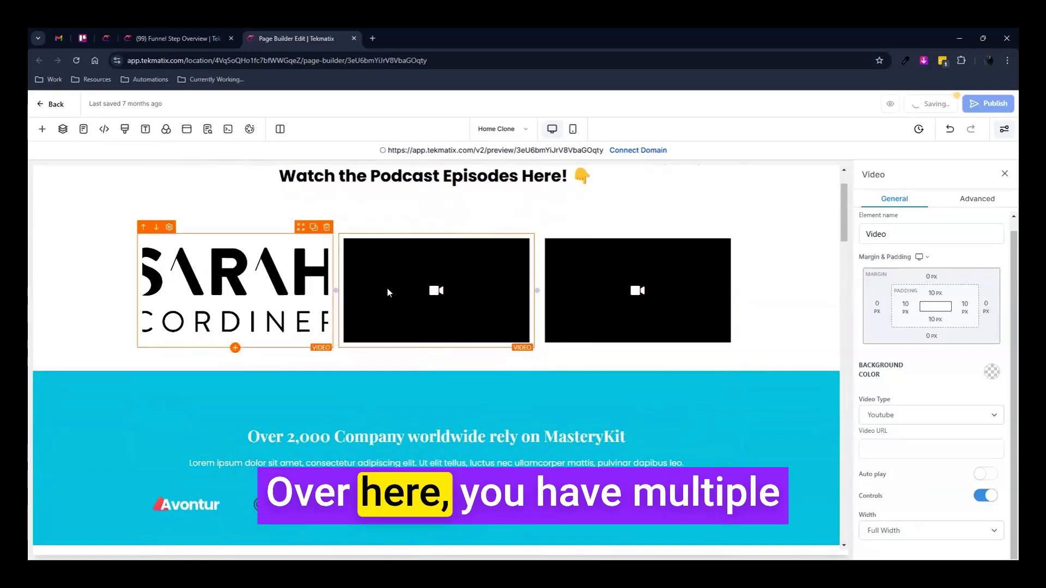
{"action": "left_click", "coordinate": [719, 214]}
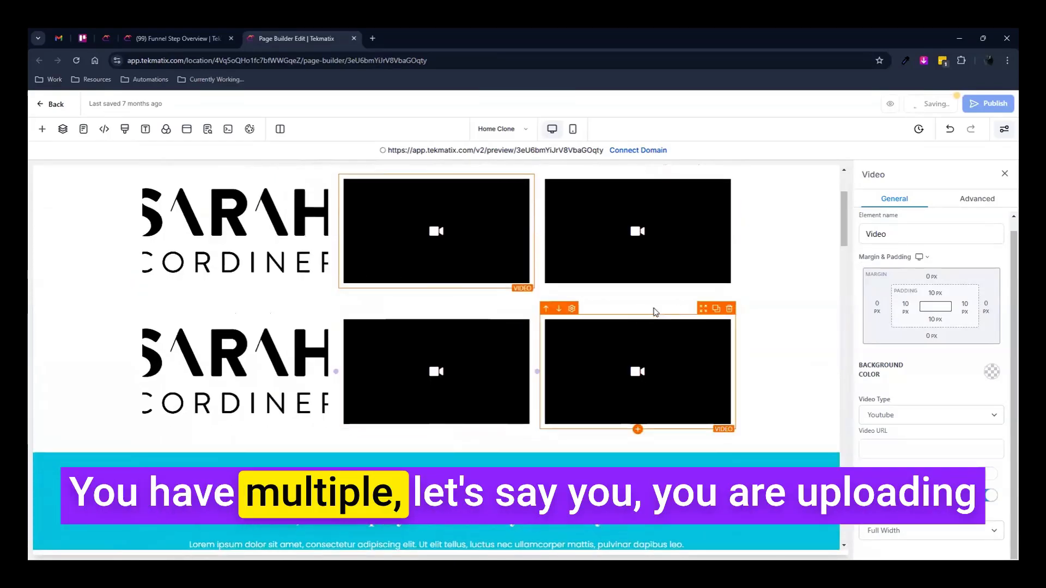
{"action": "left_click", "coordinate": [721, 299]}
{"action": "scroll", "coordinate": [594, 376], "scroll_direction": "down", "scroll_amount": 1}
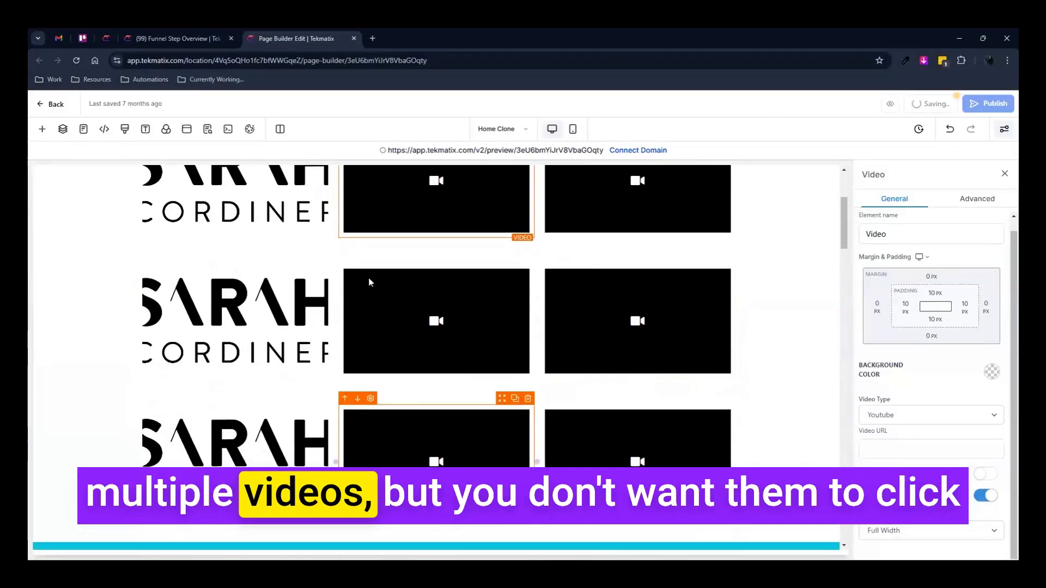
{"action": "scroll", "coordinate": [349, 297], "scroll_direction": "up", "scroll_amount": 1}
{"action": "scroll", "coordinate": [345, 305], "scroll_direction": "up", "scroll_amount": 1}
- Delete all three video elements from the top row of podcast episodes
{"action": "left_click", "coordinate": [390, 256]}
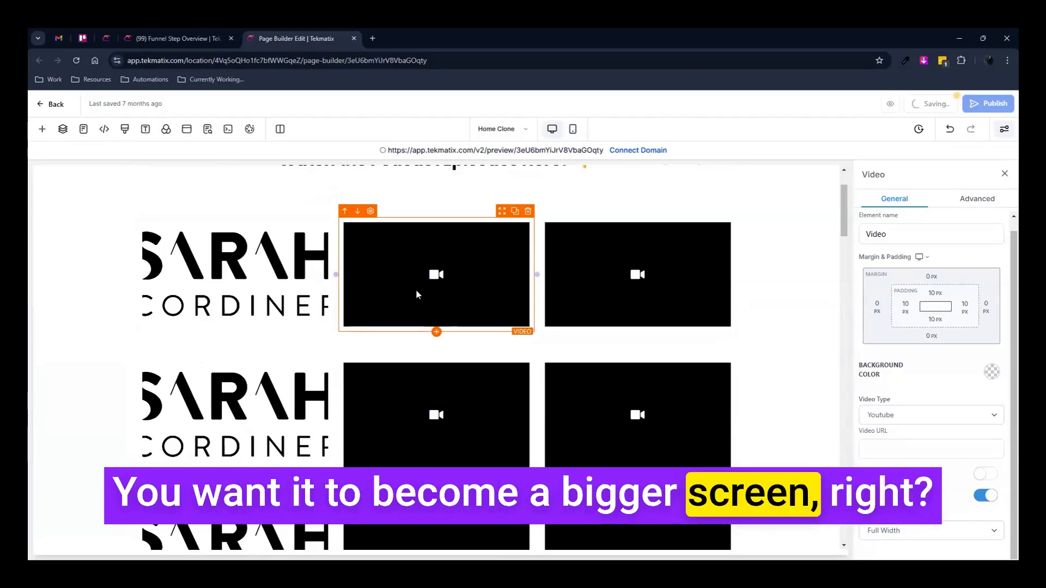
{"action": "scroll", "coordinate": [414, 286], "scroll_direction": "down", "scroll_amount": 1}
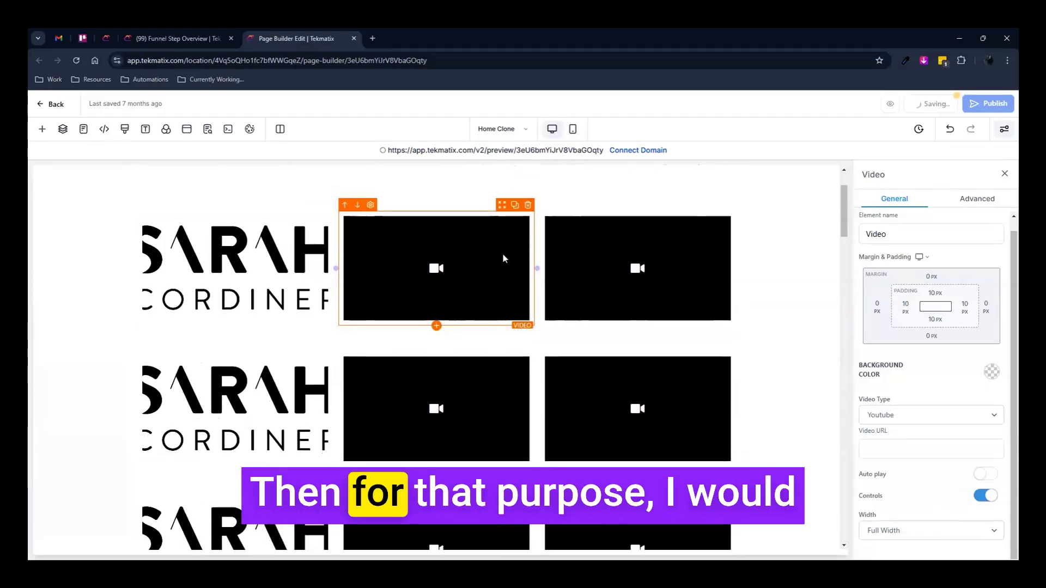
{"action": "mouse_move", "coordinate": [731, 209]}
{"action": "key", "text": "Delete"}
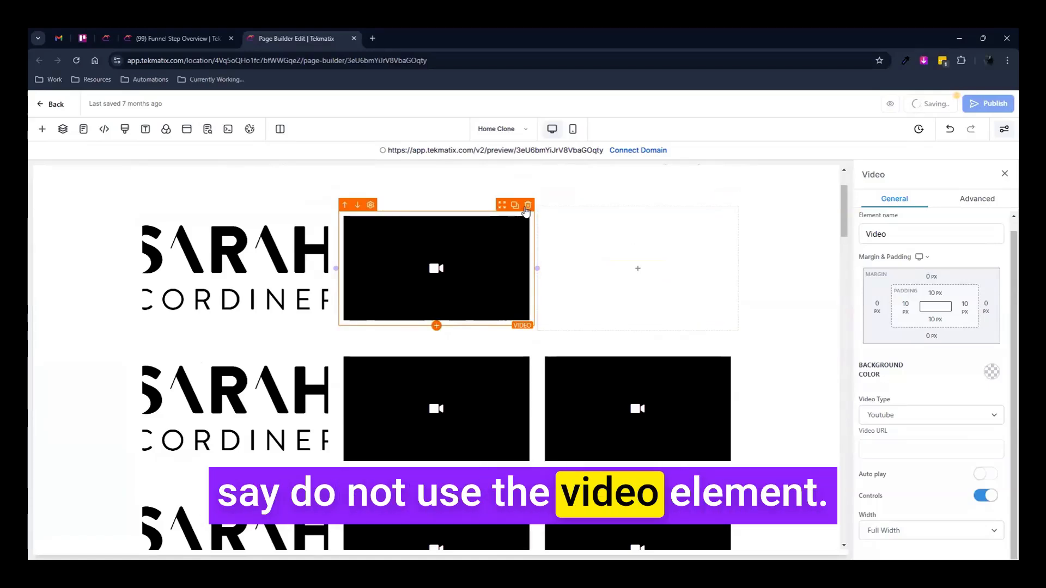
{"action": "left_click", "coordinate": [524, 206]}
{"action": "left_click", "coordinate": [326, 205]}
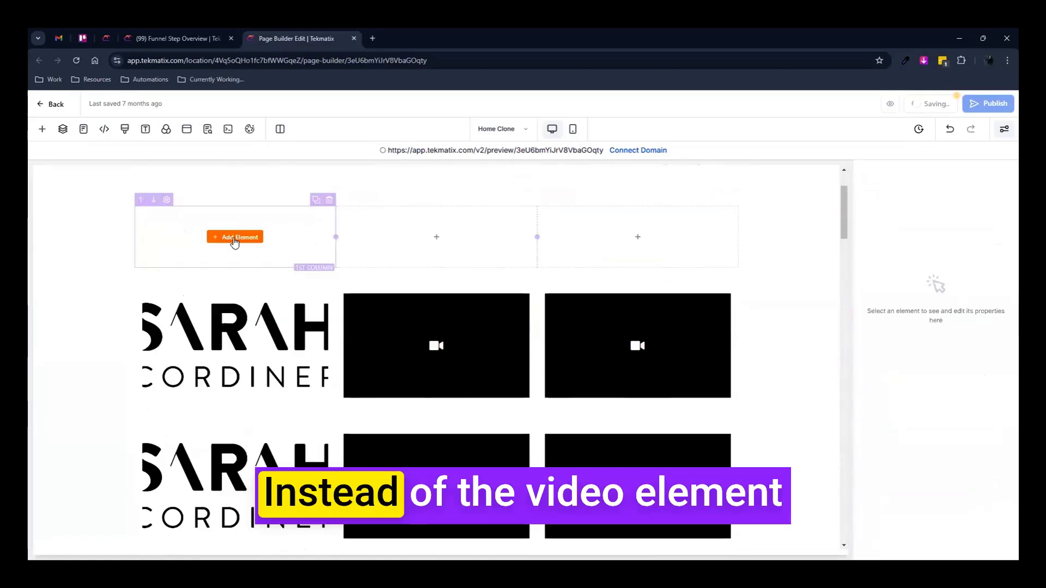
- Add an Image element to each of the three empty columns in the top row
{"action": "left_click", "coordinate": [233, 238]}
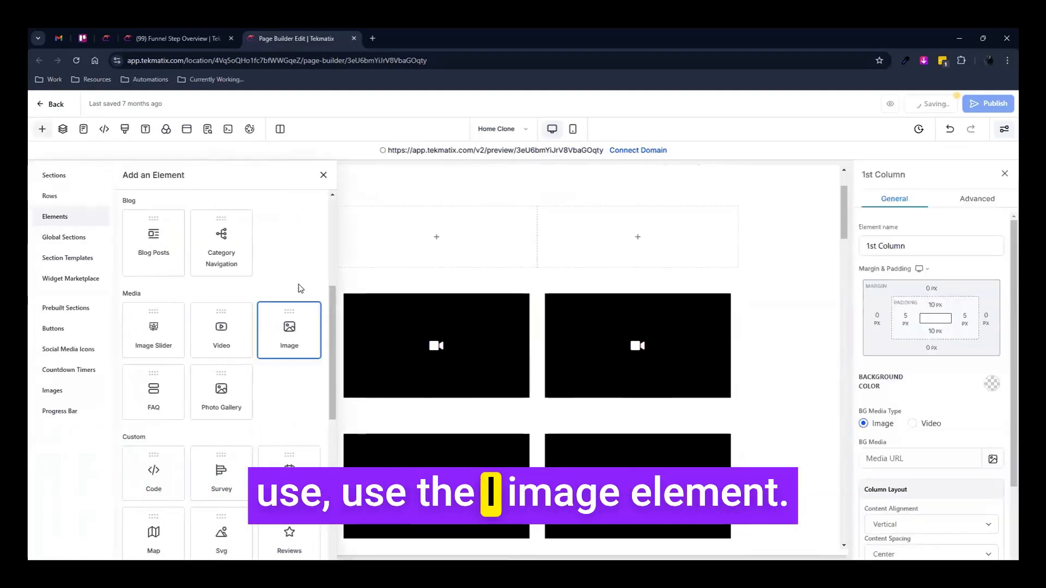
{"action": "left_click", "coordinate": [299, 308]}
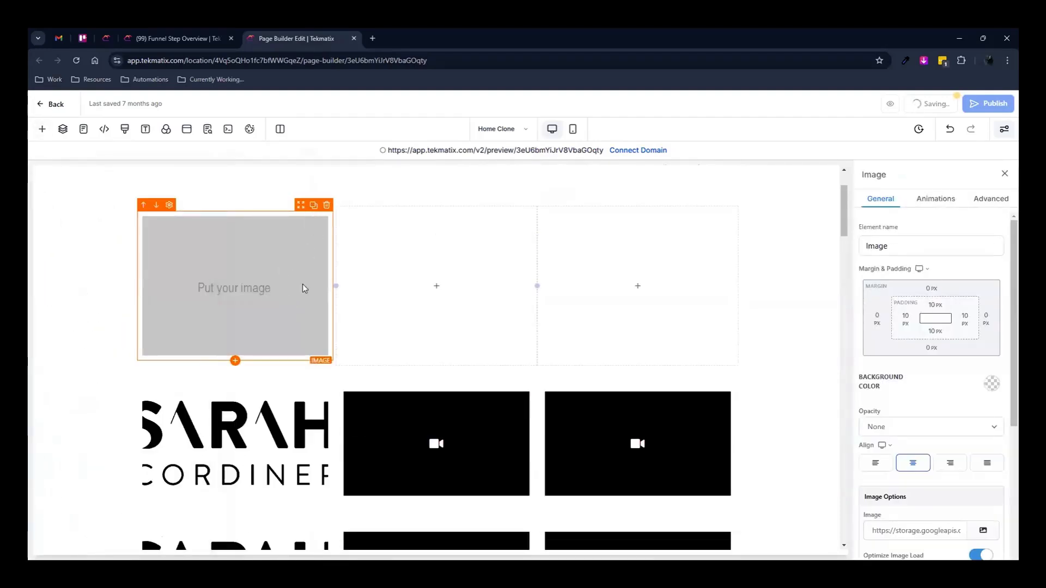
{"action": "left_click", "coordinate": [314, 205]}
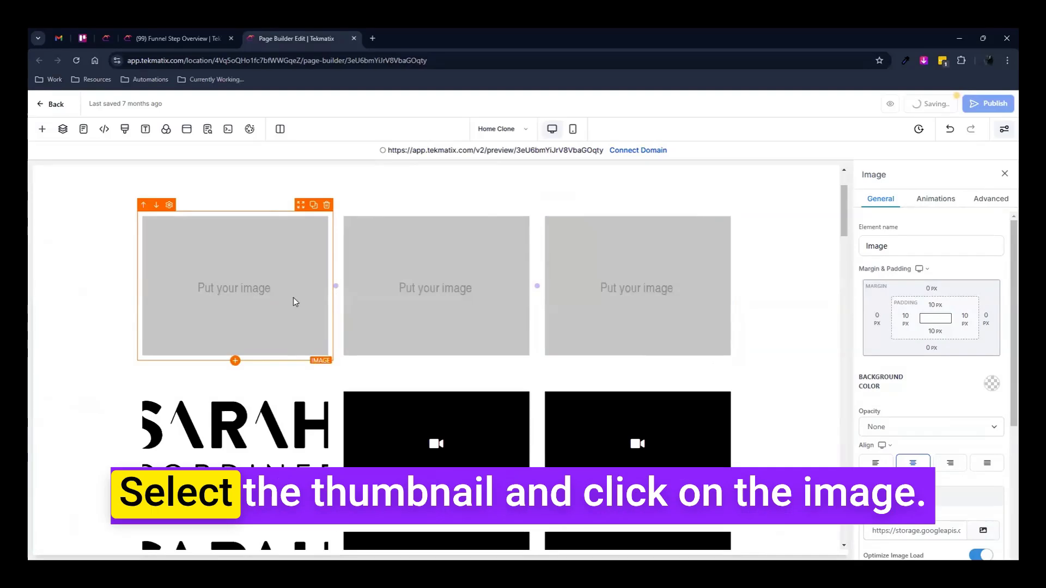
- Set the first placeholder image's action to Go to website Url
{"action": "scroll", "coordinate": [294, 302], "scroll_direction": "down", "scroll_amount": 1}
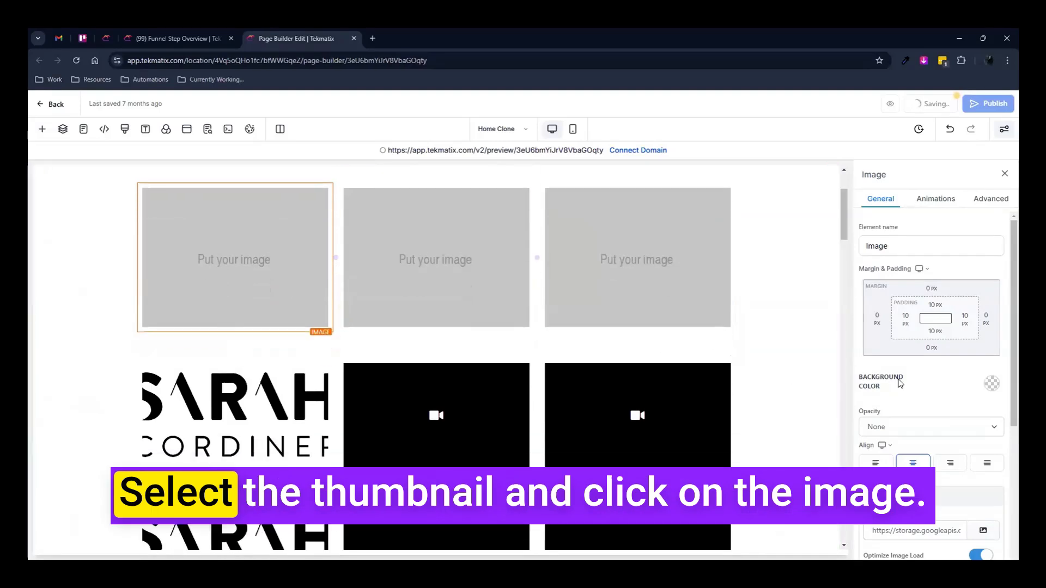
{"action": "scroll", "coordinate": [899, 383], "scroll_direction": "down", "scroll_amount": 4}
{"action": "left_click_drag", "start_coordinate": [888, 478], "coordinate": [858, 483]}
{"action": "left_click", "coordinate": [909, 521]}
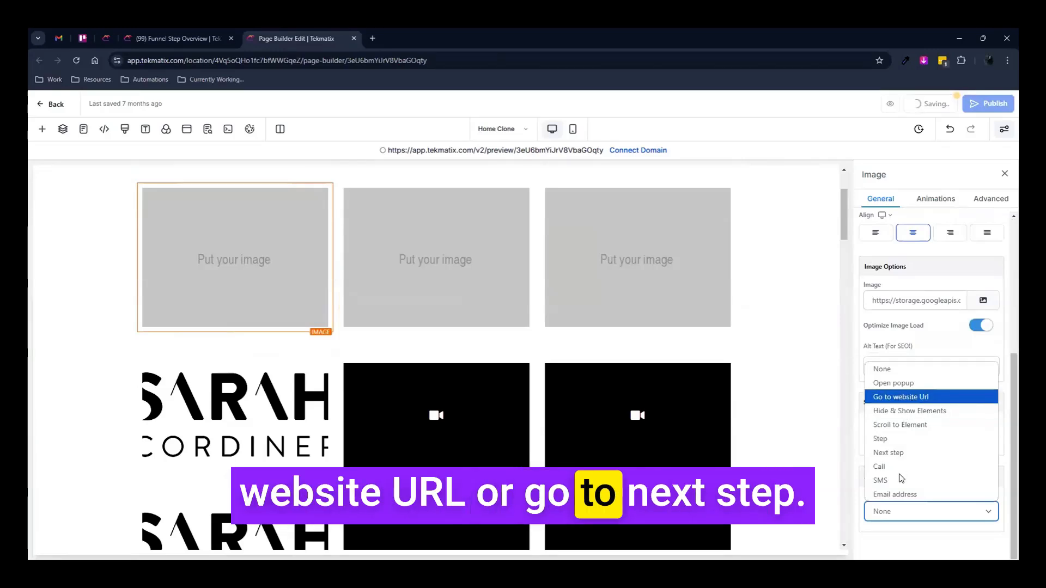
{"action": "left_click", "coordinate": [902, 400]}
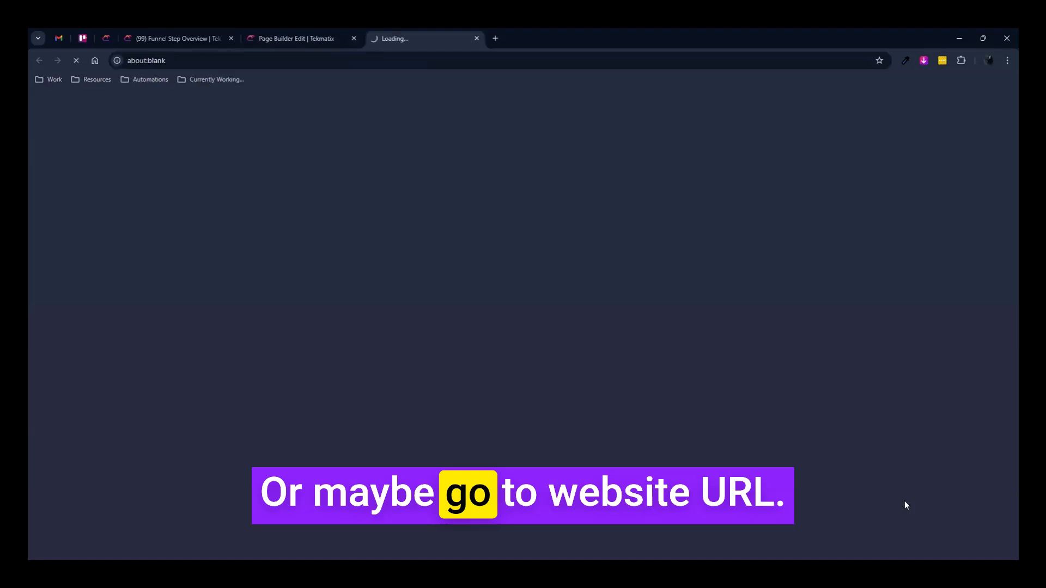
- Examine the podcast videos in the page preview, close the preview, and check the first image's action settings
{"action": "scroll", "coordinate": [516, 245], "scroll_direction": "down", "scroll_amount": 3}
{"action": "scroll", "coordinate": [518, 211], "scroll_direction": "up", "scroll_amount": 2}
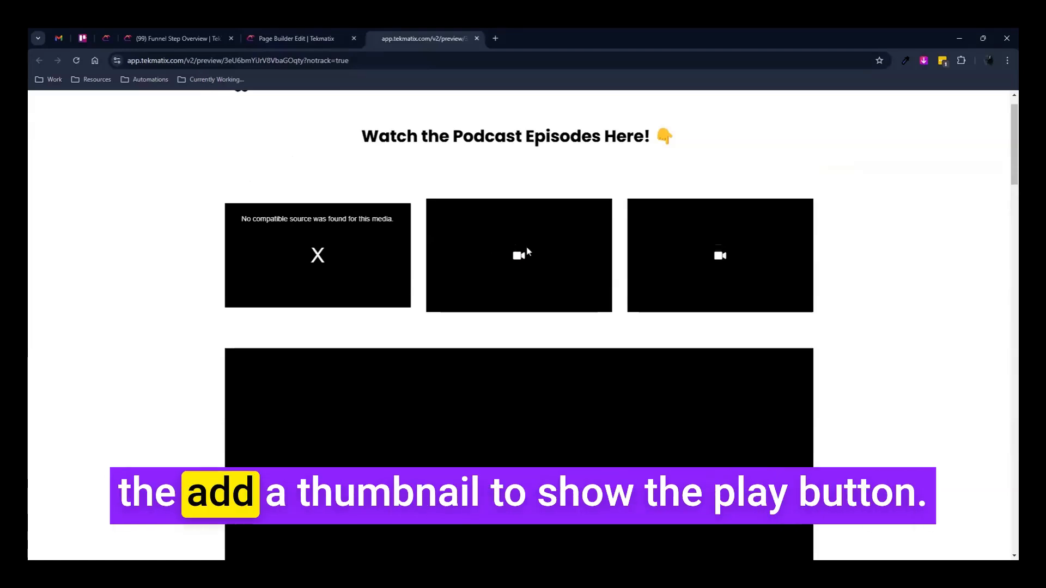
{"action": "scroll", "coordinate": [530, 256], "scroll_direction": "down", "scroll_amount": 2}
{"action": "scroll", "coordinate": [532, 264], "scroll_direction": "up", "scroll_amount": 2}
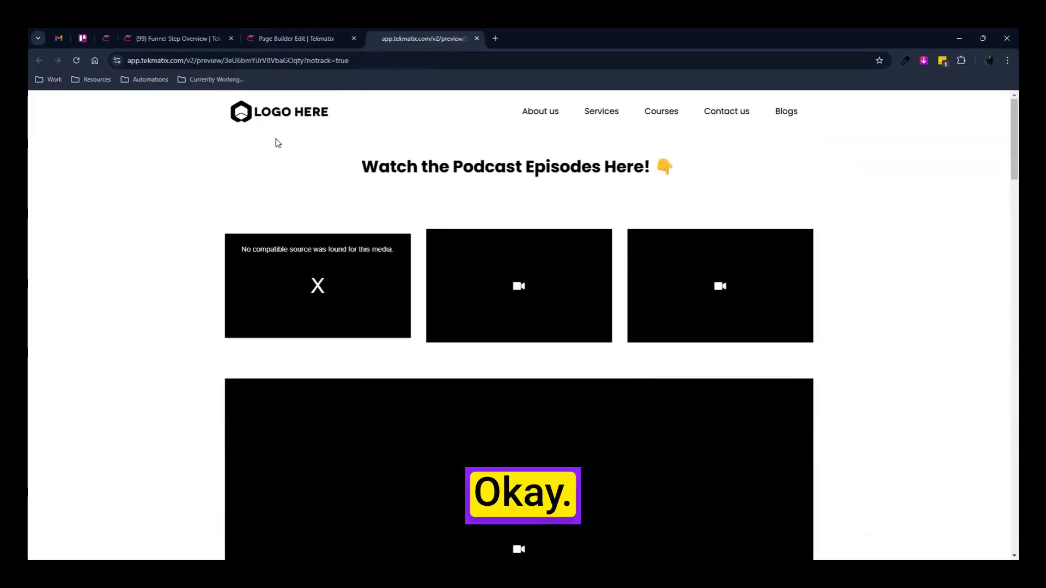
{"action": "key", "text": "ctrl+w"}
{"action": "scroll", "coordinate": [341, 357], "scroll_direction": "up", "scroll_amount": 3}
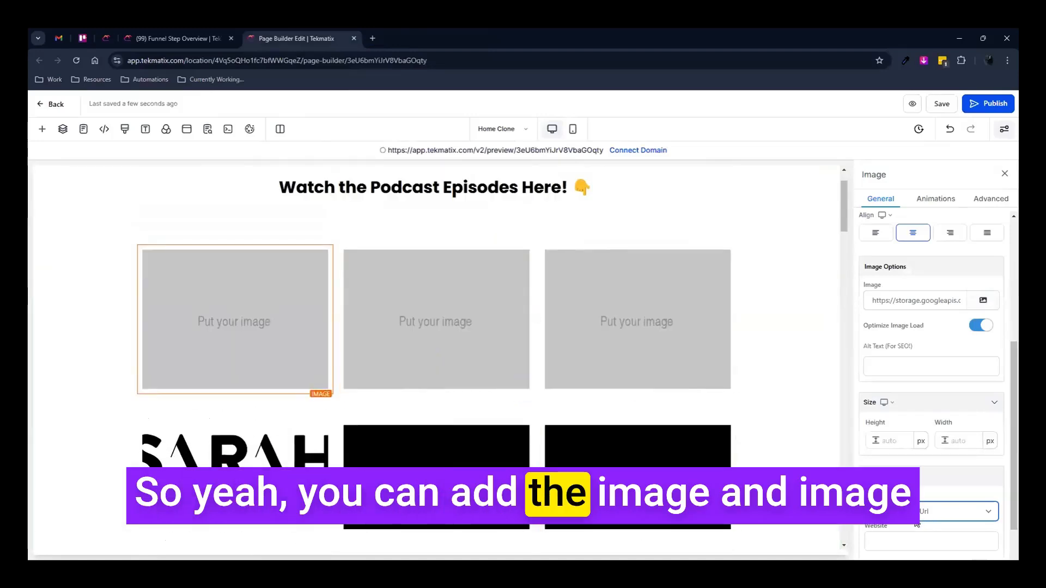
{"action": "scroll", "coordinate": [937, 509], "scroll_direction": "down", "scroll_amount": 1}
{"action": "left_click", "coordinate": [905, 498]}
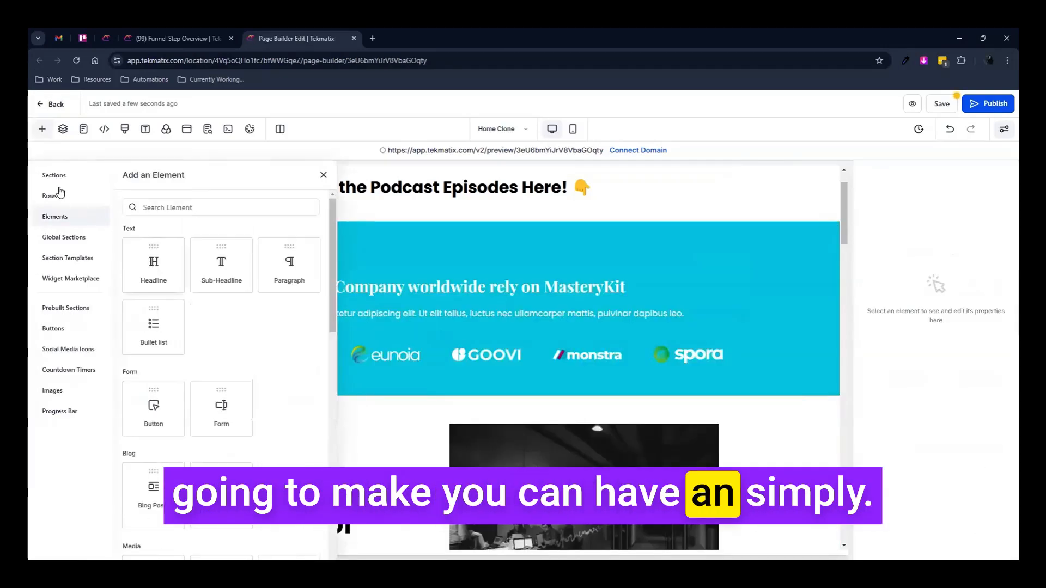
- Add a new section with a 1 Column row directly beneath the podcast episodes heading
{"action": "left_click", "coordinate": [60, 194]}
{"action": "left_click", "coordinate": [53, 175]}
{"action": "left_click_drag", "start_coordinate": [453, 253], "coordinate": [453, 254]}
{"action": "left_click_drag", "start_coordinate": [173, 229], "coordinate": [426, 263]}
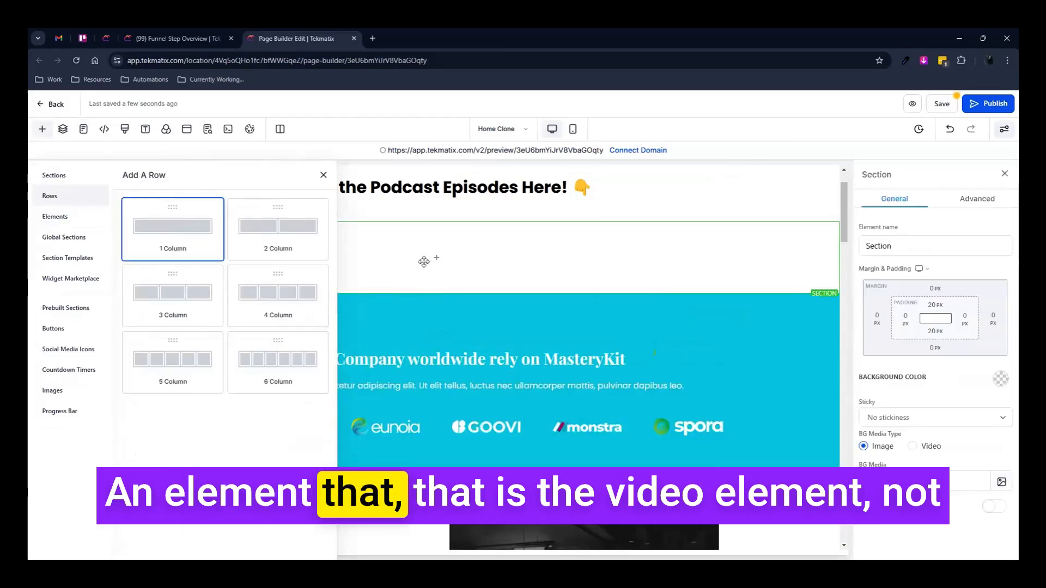
- Add a Video element to the empty column of the new row
{"action": "left_click", "coordinate": [419, 274]}
{"action": "scroll", "coordinate": [205, 400], "scroll_direction": "down", "scroll_amount": 2}
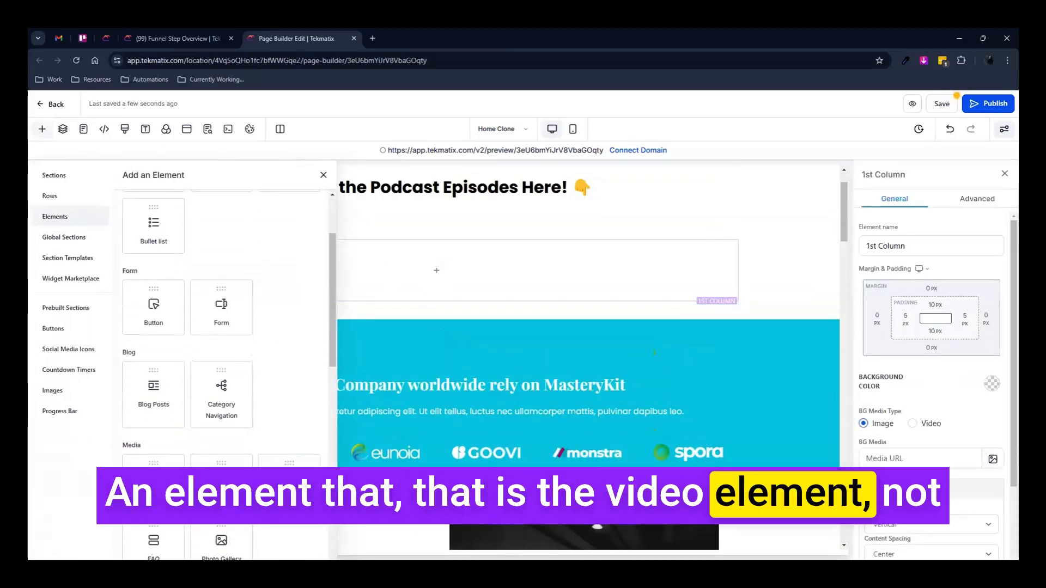
{"action": "left_click_drag", "start_coordinate": [221, 489], "coordinate": [452, 267]}
{"action": "left_click", "coordinate": [41, 129]}
{"action": "scroll", "coordinate": [649, 389], "scroll_direction": "down", "scroll_amount": 4}
{"action": "scroll", "coordinate": [643, 393], "scroll_direction": "up", "scroll_amount": 4}
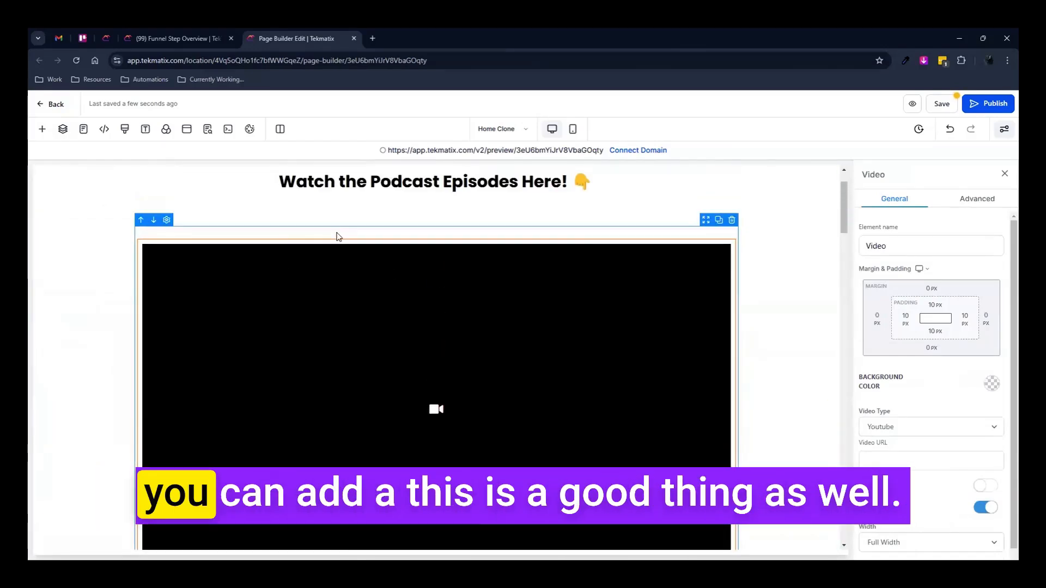
- Add a Sub-Headline element to the video's column and move it above the video
{"action": "scroll", "coordinate": [425, 397], "scroll_direction": "down", "scroll_amount": 3}
{"action": "left_click", "coordinate": [436, 392]}
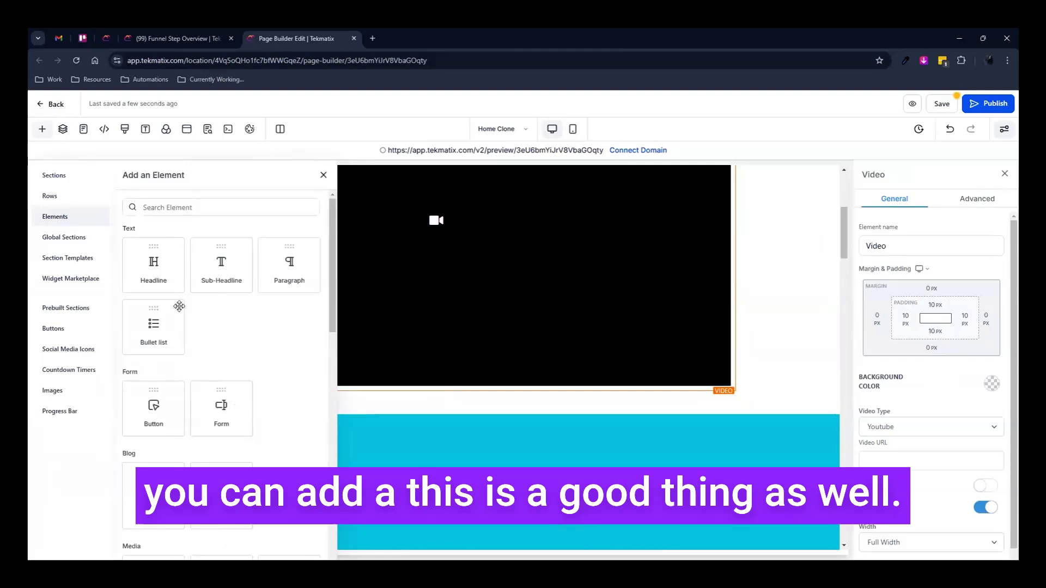
{"action": "left_click_drag", "start_coordinate": [227, 275], "coordinate": [167, 395]}
{"action": "left_click", "coordinate": [143, 385]}
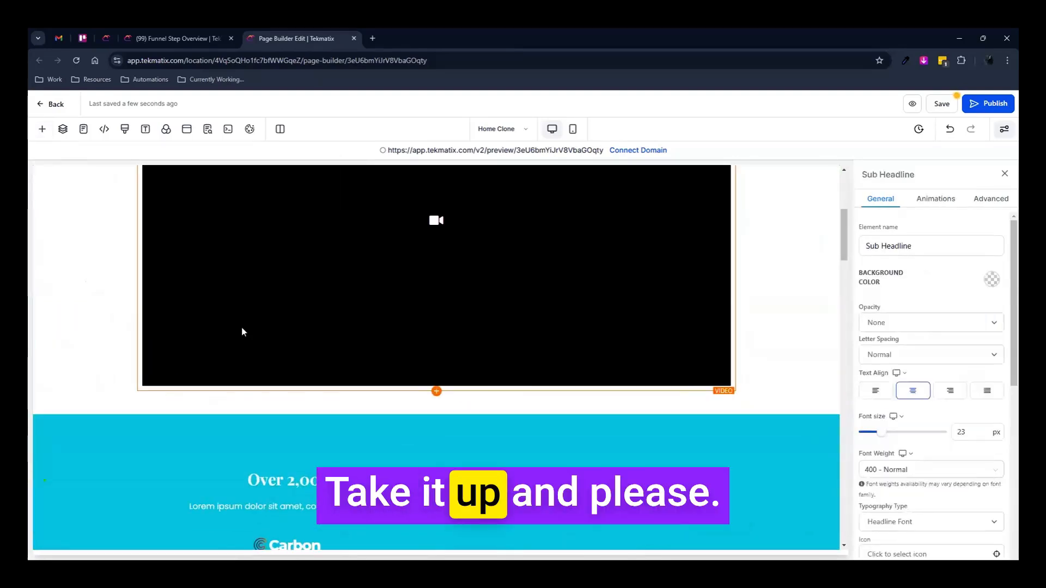
- Replace the sub-headline's placeholder text with "Turn on Sound"
{"action": "scroll", "coordinate": [416, 290], "scroll_direction": "up", "scroll_amount": 2}
{"action": "triple_click", "coordinate": [463, 260]}
{"action": "type", "text": "Please"}
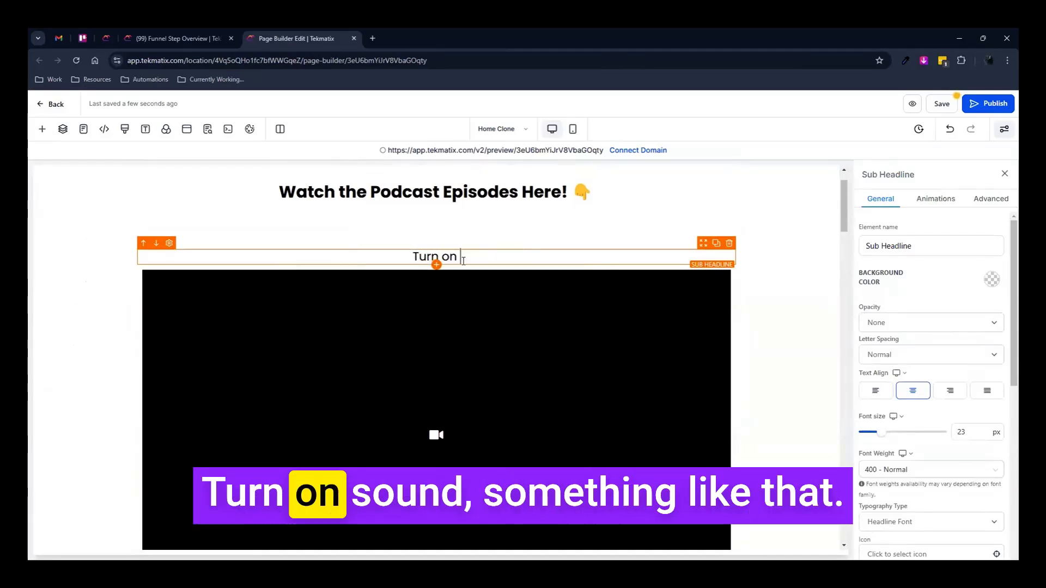
{"action": "type", "text": "Sound"}
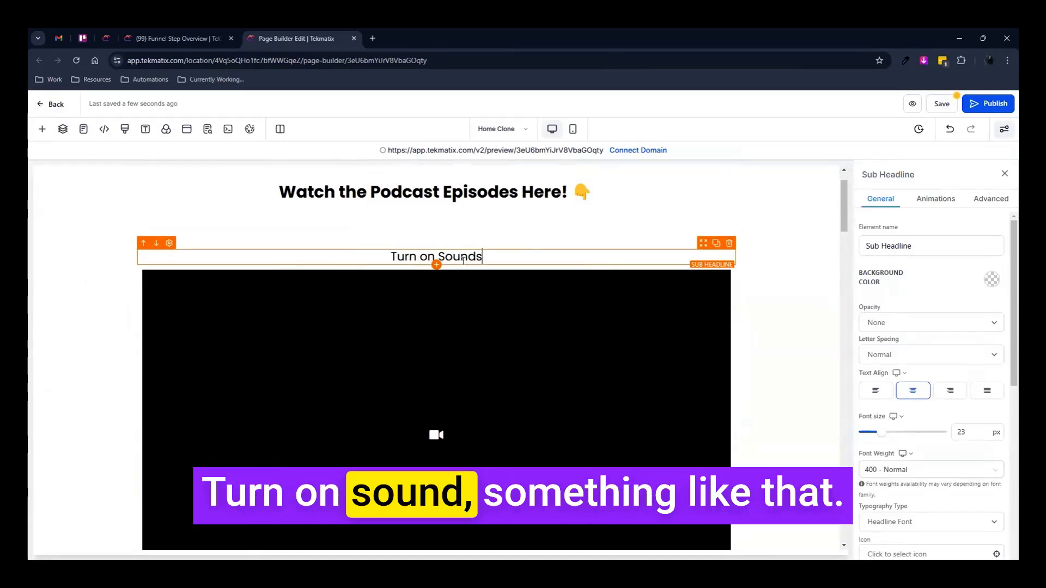
{"action": "key", "text": "BackSpace"}
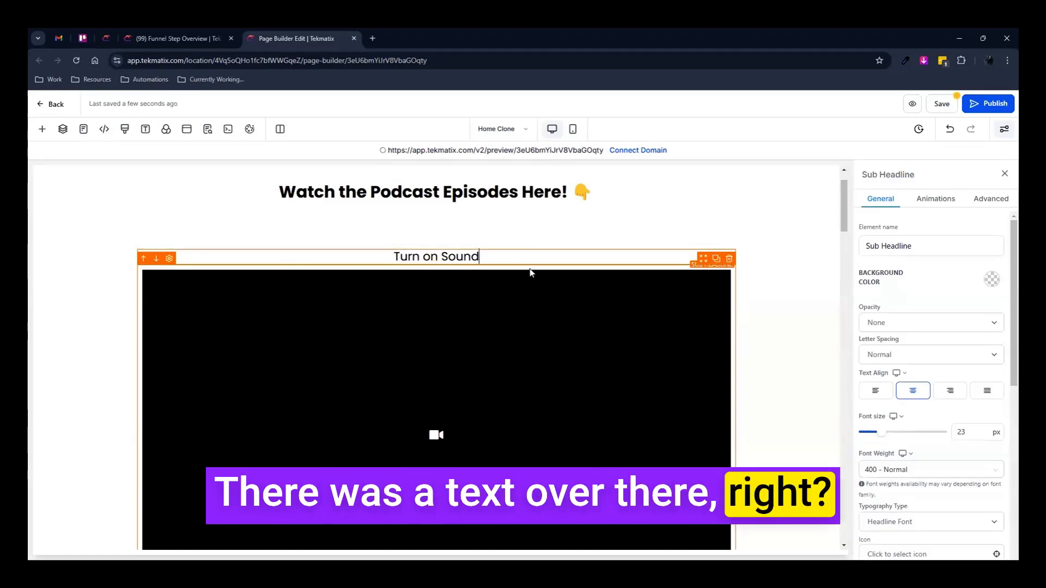
- Set the sub-headline's background color to black and its text color to white
{"action": "key", "text": "ctrl+a"}
{"action": "left_click", "coordinate": [670, 261]}
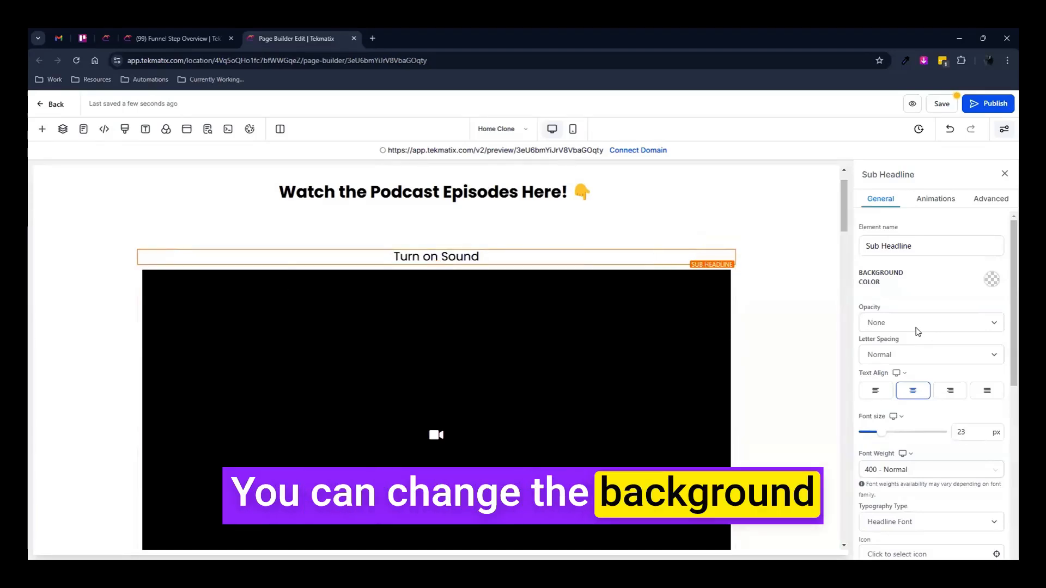
{"action": "scroll", "coordinate": [937, 348], "scroll_direction": "down", "scroll_amount": 5}
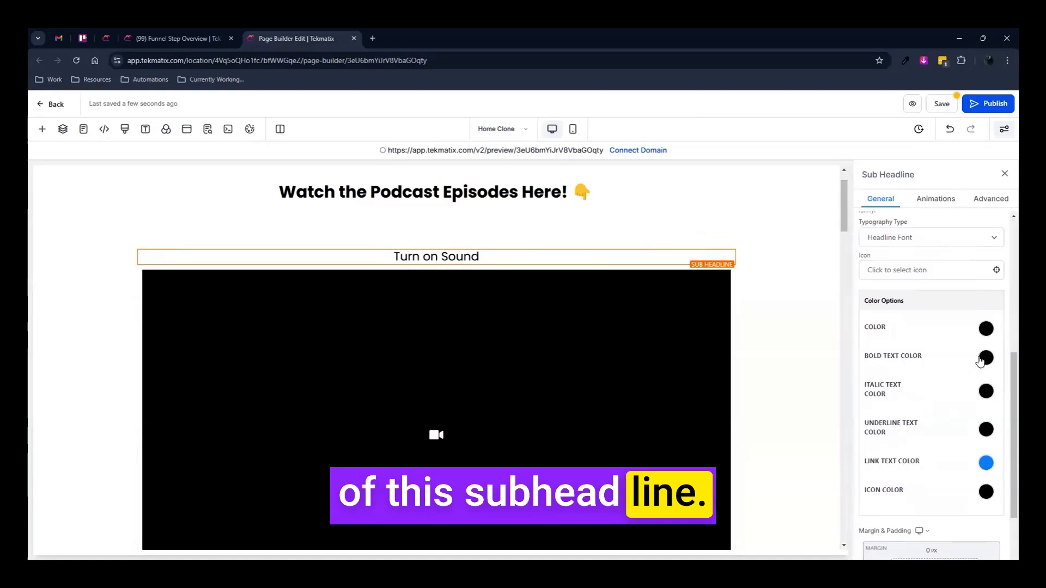
{"action": "scroll", "coordinate": [975, 303], "scroll_direction": "up", "scroll_amount": 5}
{"action": "left_click", "coordinate": [947, 291]}
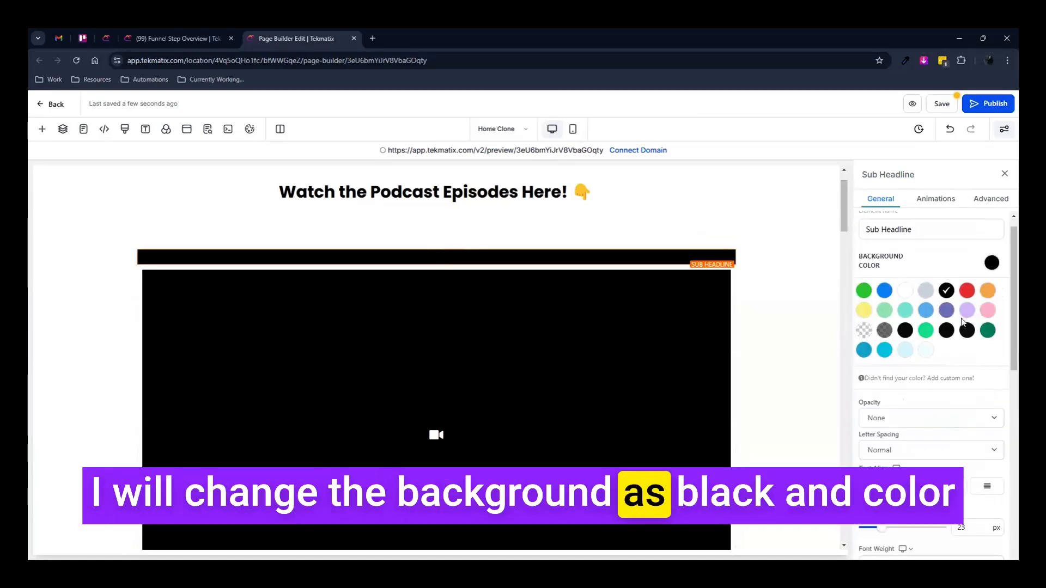
{"action": "scroll", "coordinate": [981, 467], "scroll_direction": "down", "scroll_amount": 5}
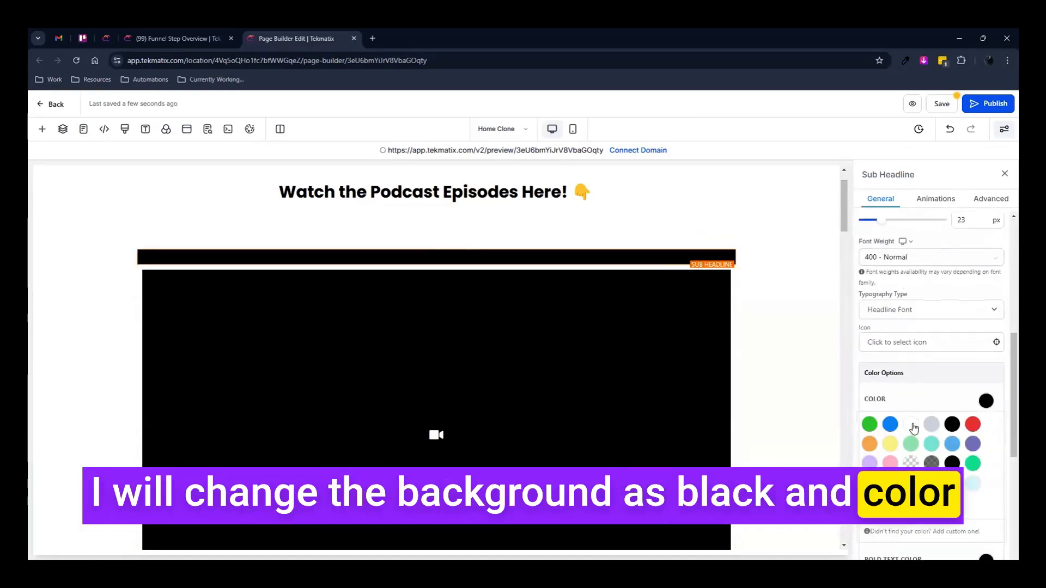
{"action": "left_click", "coordinate": [912, 424]}
- Set the sub-headline's bottom margin to -21 px and reselect the sub-headline
{"action": "scroll", "coordinate": [951, 410], "scroll_direction": "down", "scroll_amount": 5}
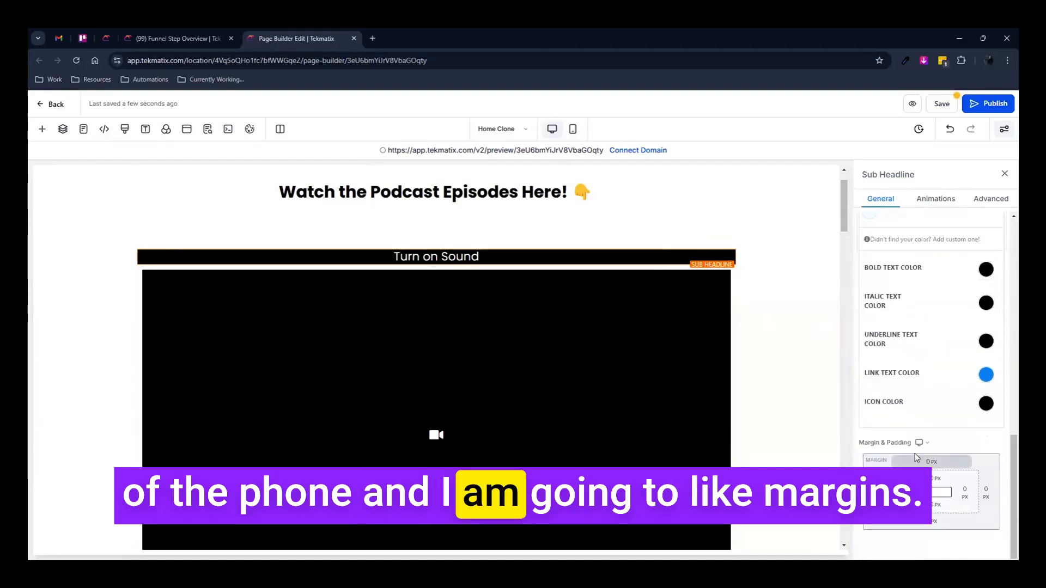
{"action": "left_click", "coordinate": [931, 522]}
{"action": "left_click_drag", "start_coordinate": [889, 440], "coordinate": [880, 436]}
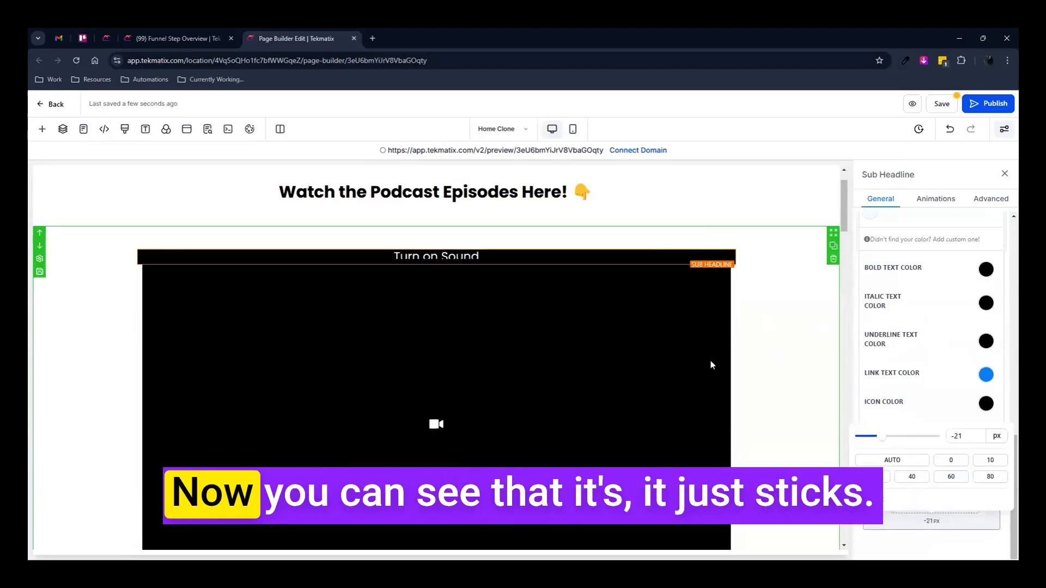
{"action": "left_click", "coordinate": [787, 379]}
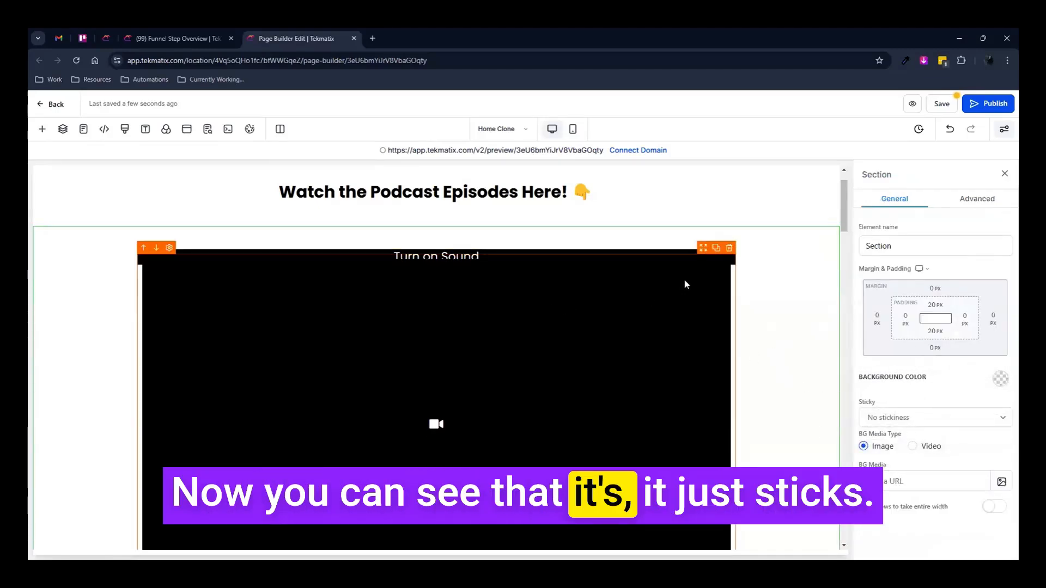
{"action": "left_click", "coordinate": [666, 251]}
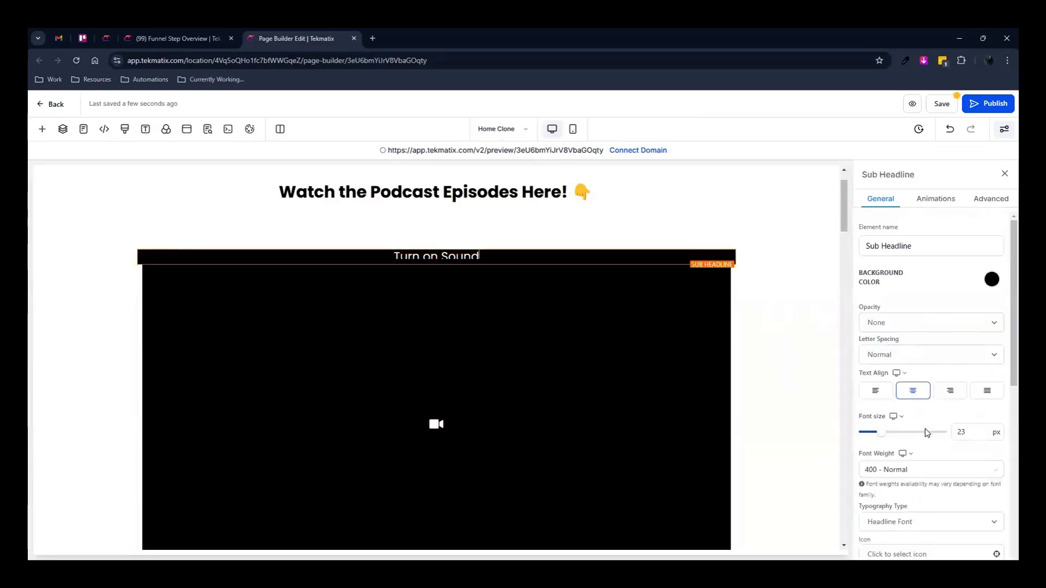
- Set the sub-headline's bottom margin to -11 px
{"action": "scroll", "coordinate": [926, 433], "scroll_direction": "down", "scroll_amount": 6}
{"action": "left_click", "coordinate": [935, 522]}
{"action": "left_click_drag", "start_coordinate": [878, 438], "coordinate": [888, 442]}
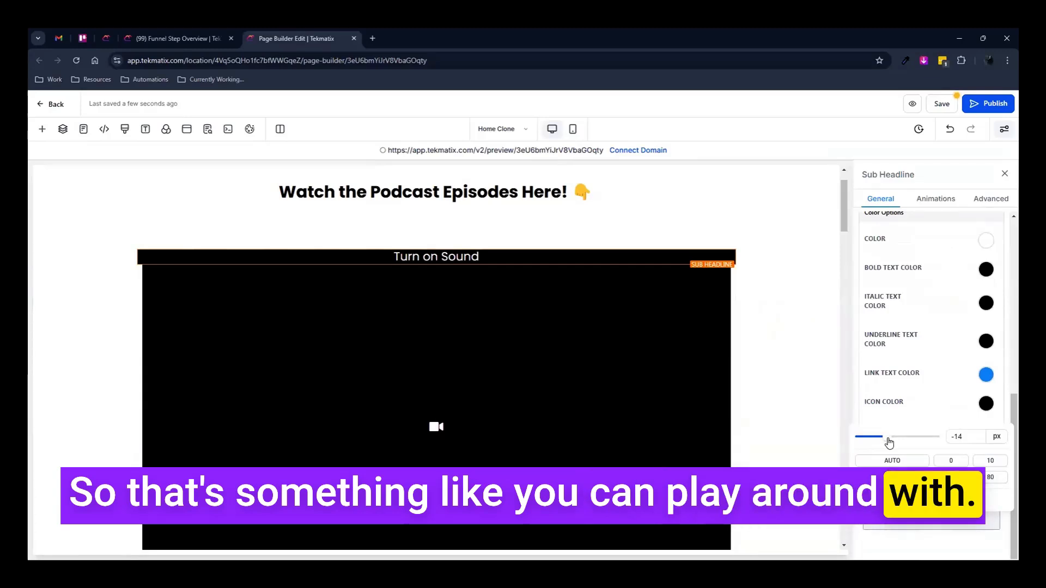
- Left-align the sub-headline's text and set its left margin to 8 px
{"action": "scroll", "coordinate": [897, 257], "scroll_direction": "up", "scroll_amount": 5}
{"action": "left_click", "coordinate": [870, 252]}
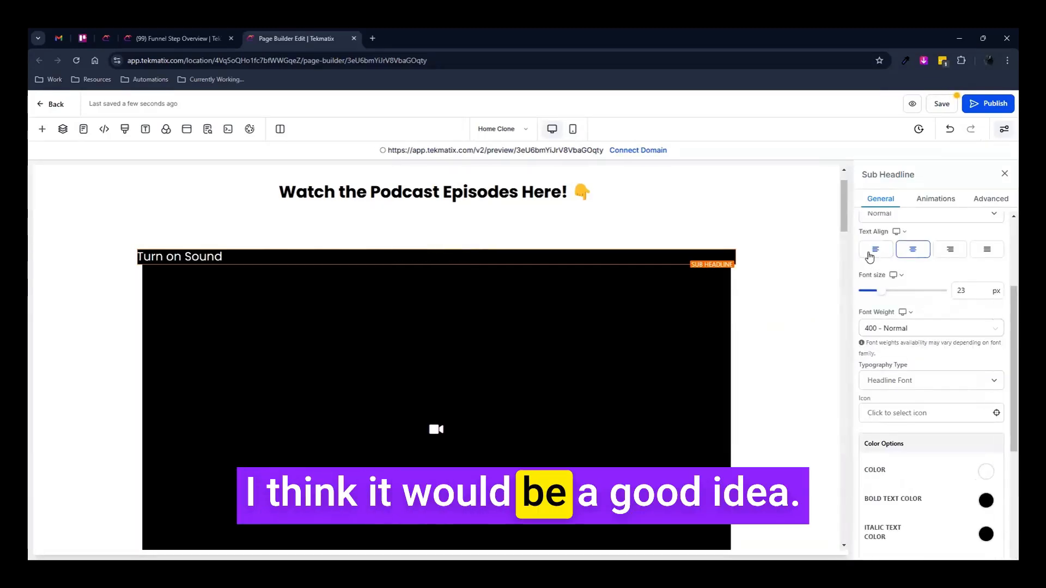
{"action": "scroll", "coordinate": [945, 381], "scroll_direction": "down", "scroll_amount": 5}
{"action": "left_click", "coordinate": [878, 493]}
{"action": "left_click_drag", "start_coordinate": [844, 403], "coordinate": [848, 409]}
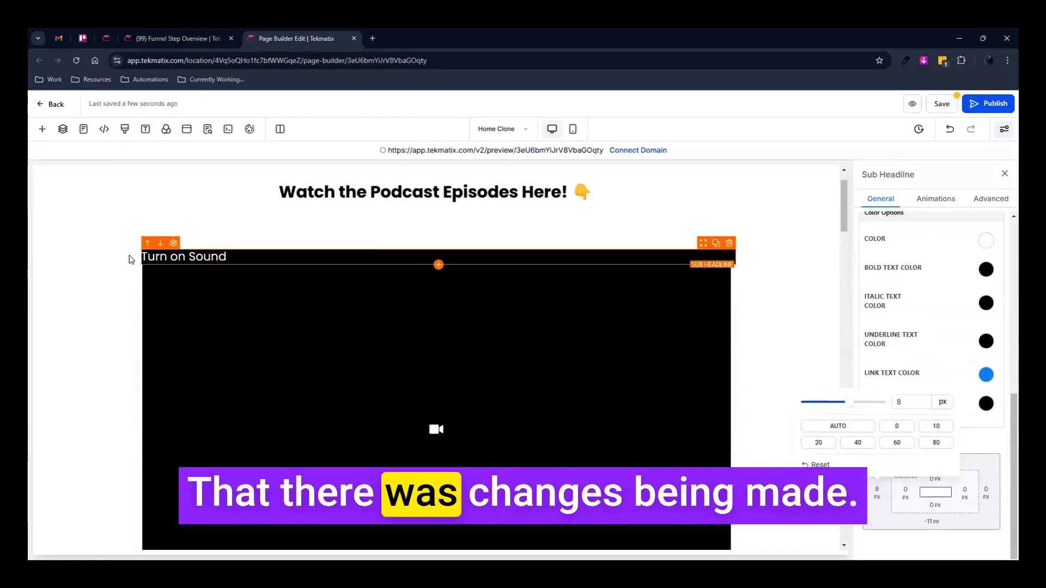
- Increase the sub-headline's right margin so its black bar ends flush with the video's right edge
{"action": "left_click", "coordinate": [729, 269]}
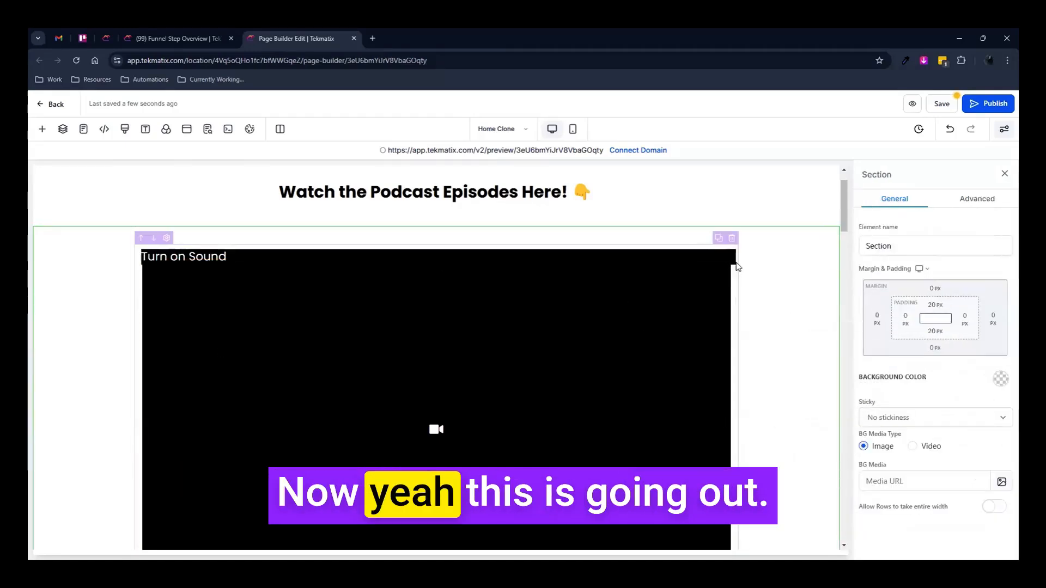
{"action": "left_click", "coordinate": [732, 265]}
{"action": "scroll", "coordinate": [958, 450], "scroll_direction": "down", "scroll_amount": 6}
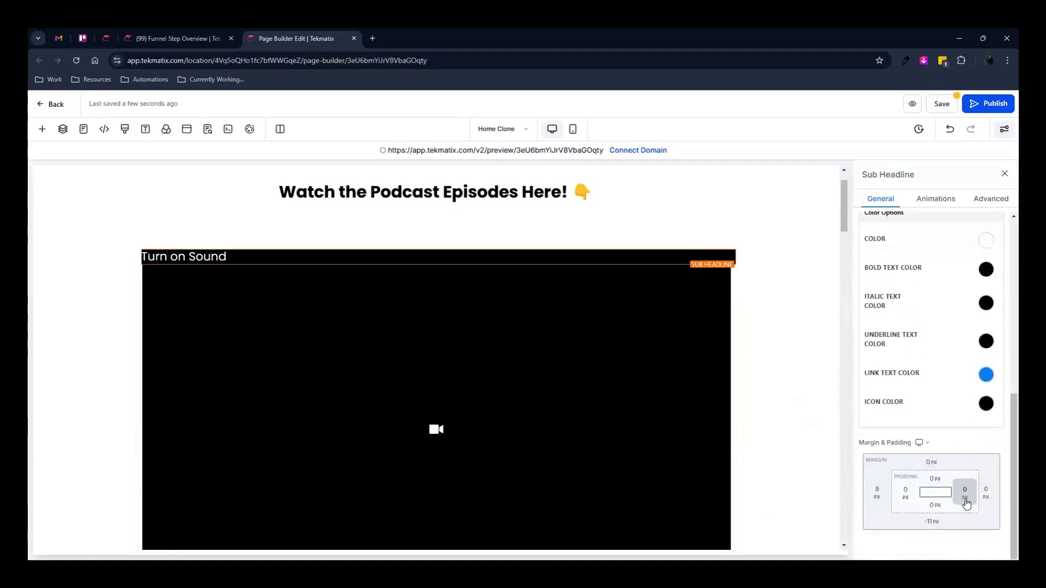
{"action": "left_click", "coordinate": [776, 451]}
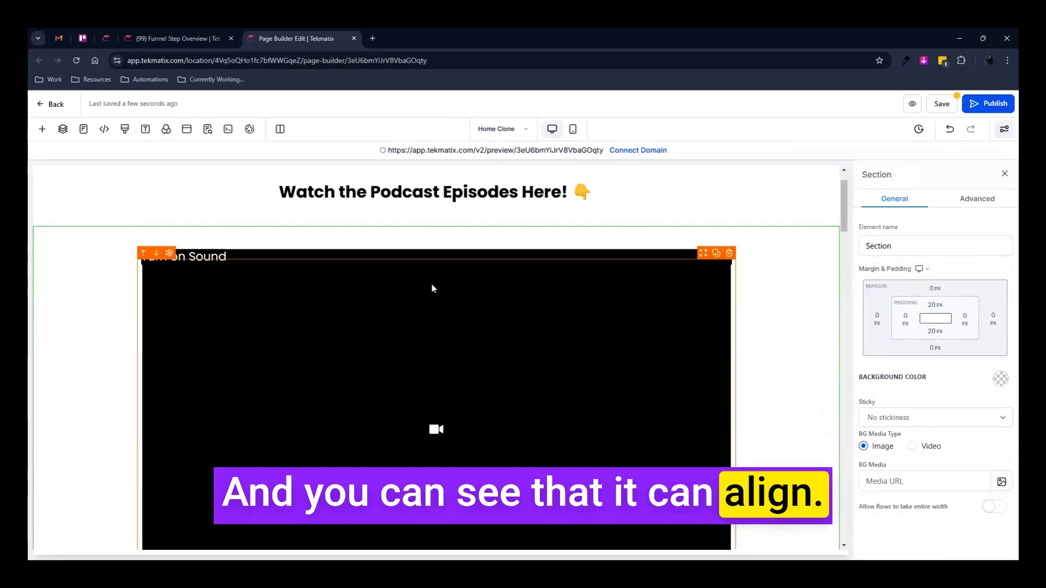
- Review the video section and close the page builder, leaving without saving the changes
{"action": "scroll", "coordinate": [555, 446], "scroll_direction": "down", "scroll_amount": 3}
{"action": "scroll", "coordinate": [533, 451], "scroll_direction": "up", "scroll_amount": 2}
{"action": "middle_click", "coordinate": [283, 40]}
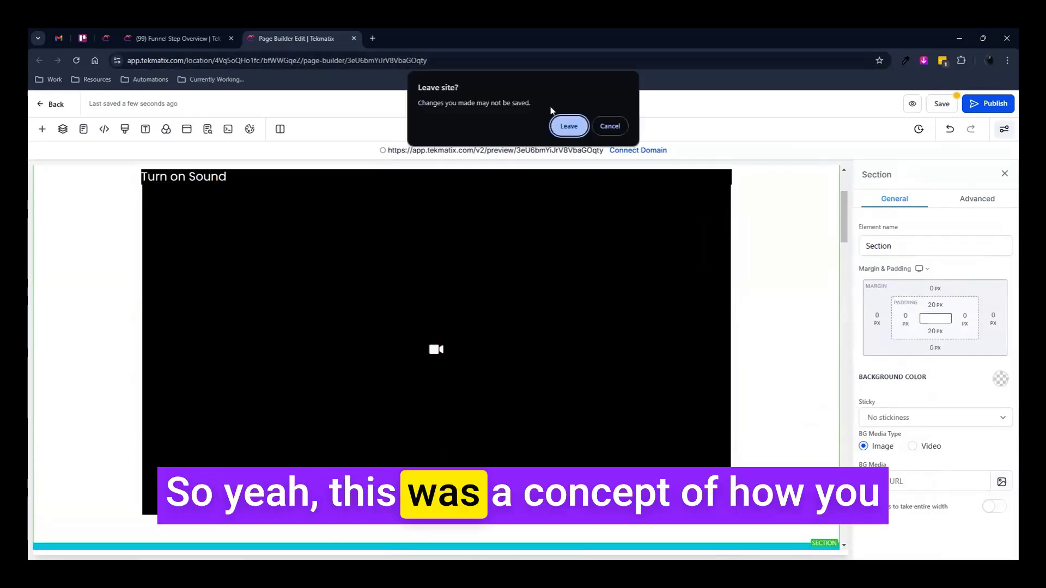
{"action": "left_click", "coordinate": [569, 124]}
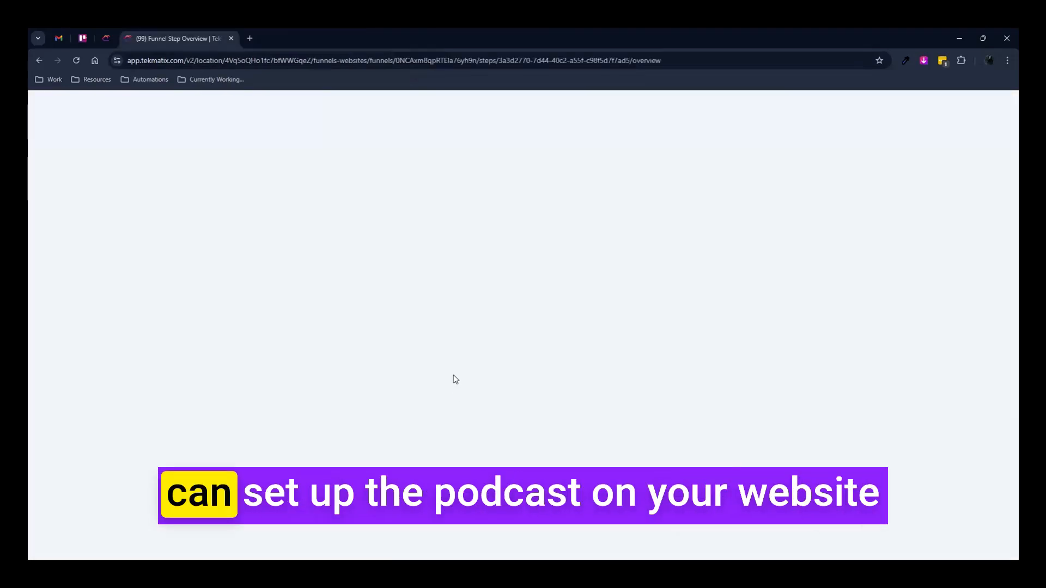